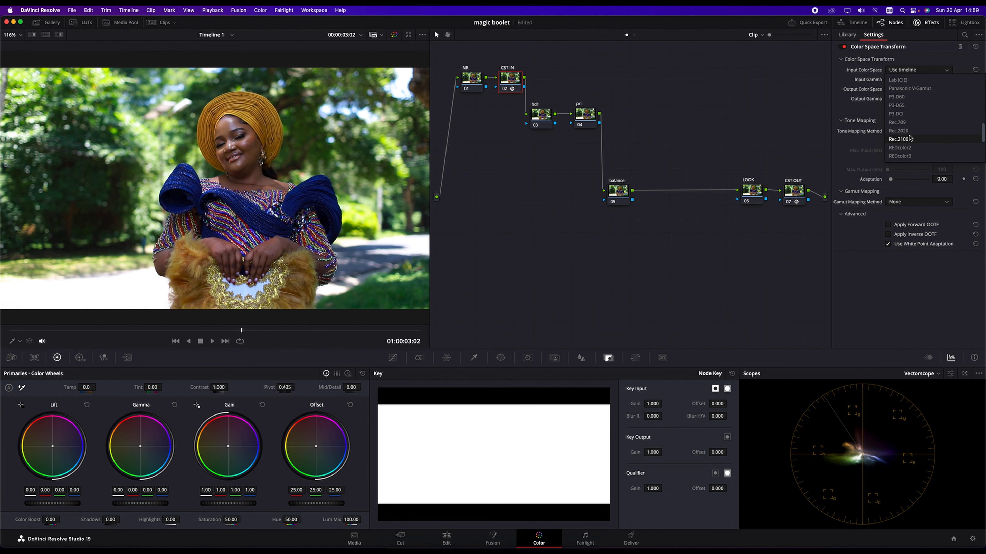
Set the CST IN node's input color space to Rec.2100 and its input gamma to Rec.2100 HLG.
{"action": "left_click", "coordinate": [898, 139]}
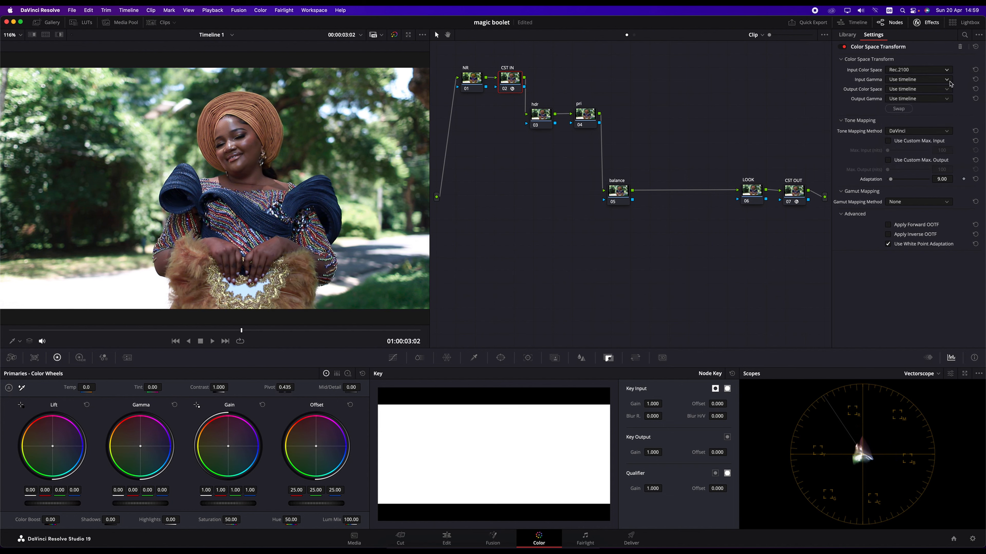
{"action": "left_click", "coordinate": [940, 80]}
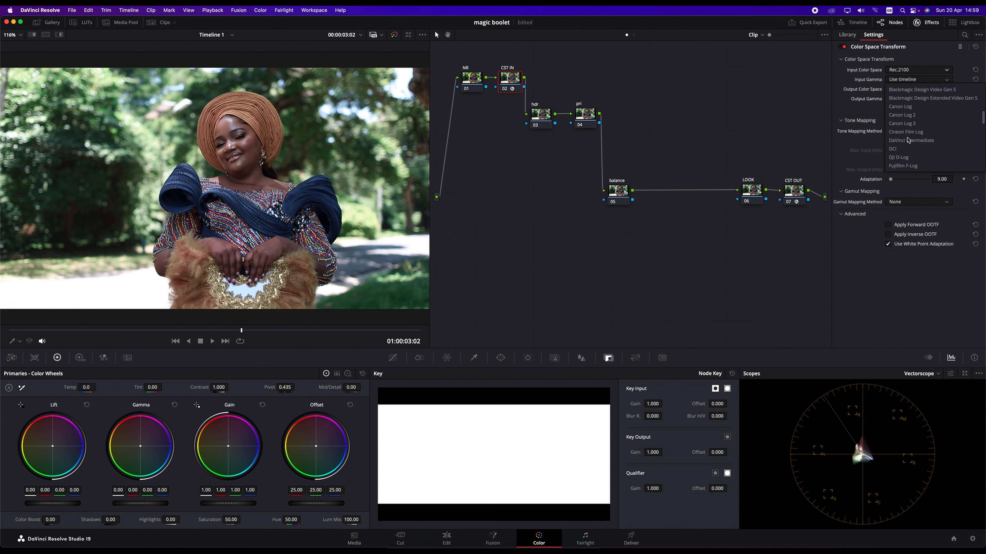
{"action": "scroll", "coordinate": [909, 140], "scroll_direction": "down", "scroll_amount": 10}
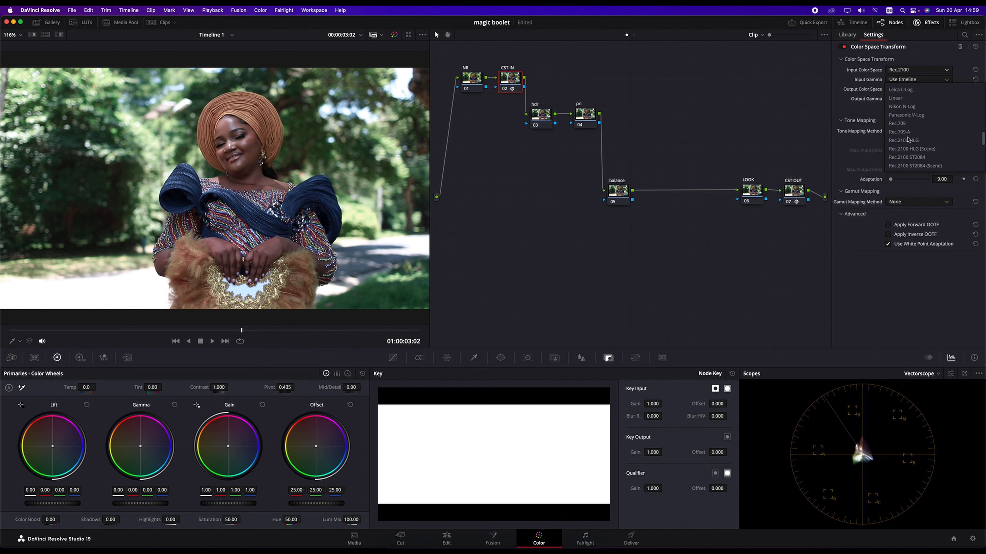
{"action": "scroll", "coordinate": [908, 140], "scroll_direction": "down", "scroll_amount": 1}
{"action": "scroll", "coordinate": [908, 140], "scroll_direction": "up", "scroll_amount": 1}
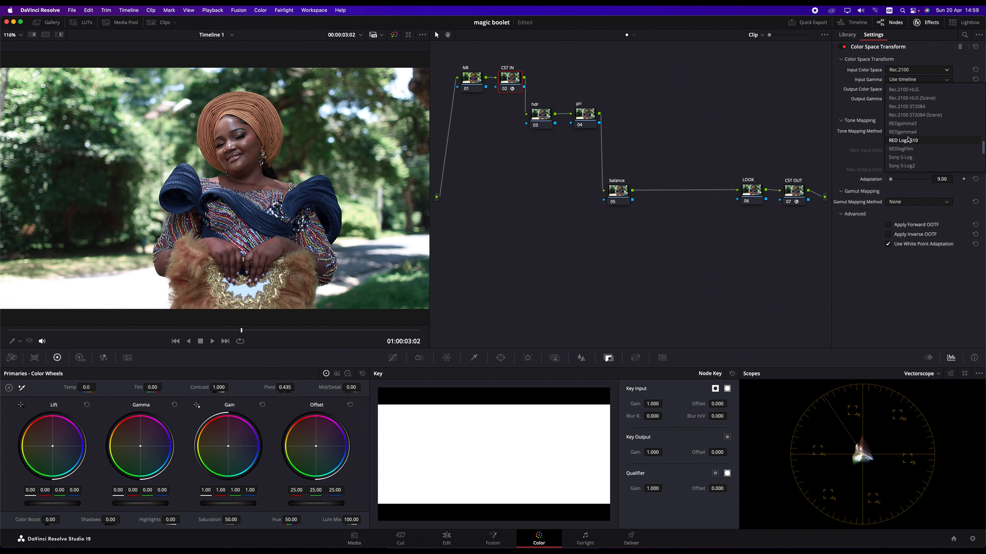
{"action": "left_click", "coordinate": [900, 90]}
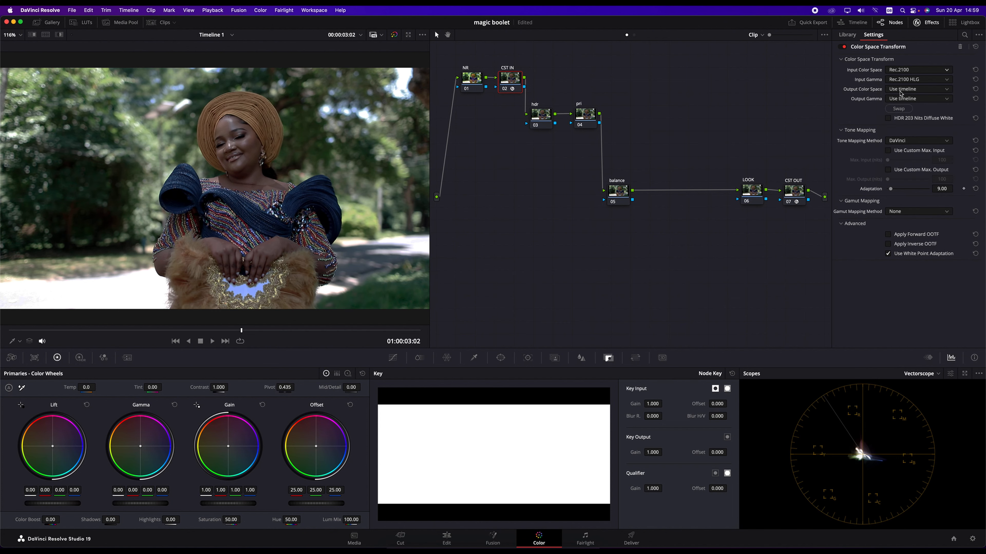
Set the CST IN node's output color space to DaVinci Wide Gamut and its output gamma to DaVinci Intermediate.
{"action": "left_click", "coordinate": [930, 89]}
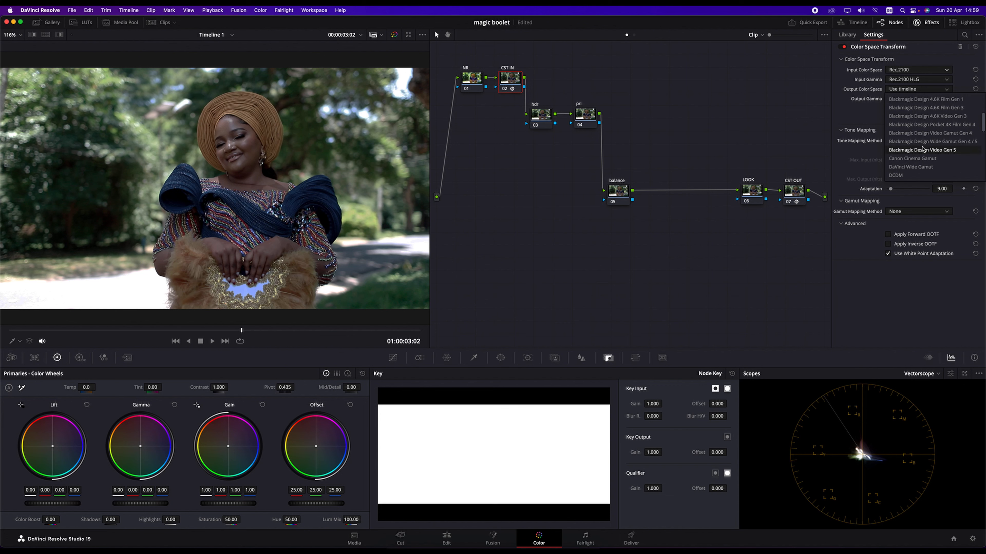
{"action": "left_click", "coordinate": [910, 167]}
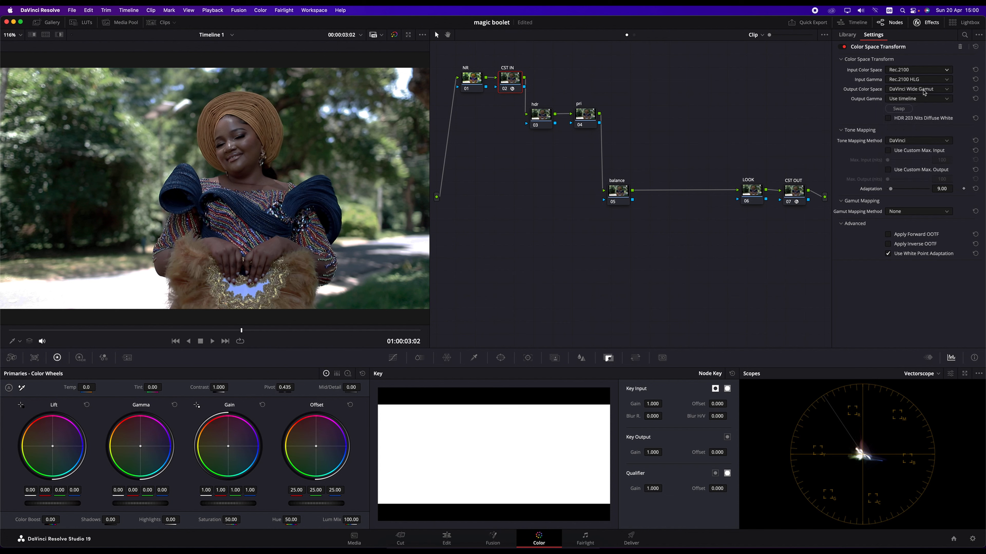
{"action": "left_click", "coordinate": [922, 99]}
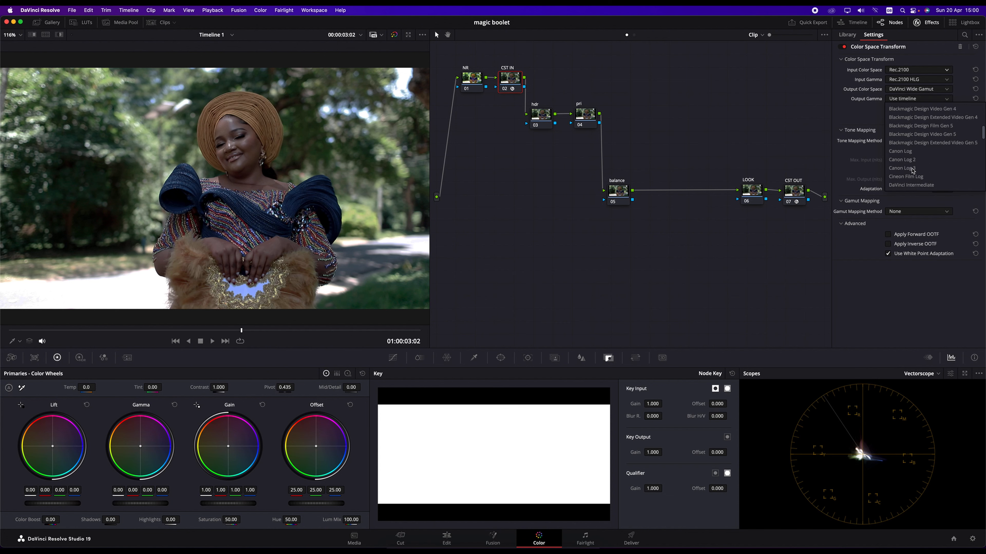
{"action": "left_click", "coordinate": [912, 185]}
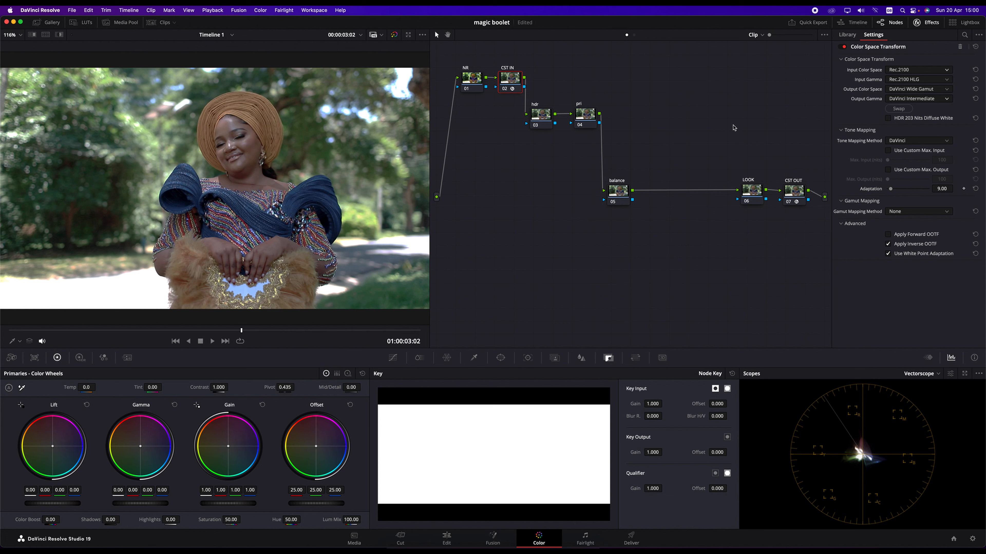
Set the CST OUT node's input color space to DaVinci Wide Gamut and its input gamma to DaVinci Intermediate.
{"action": "left_click", "coordinate": [794, 196]}
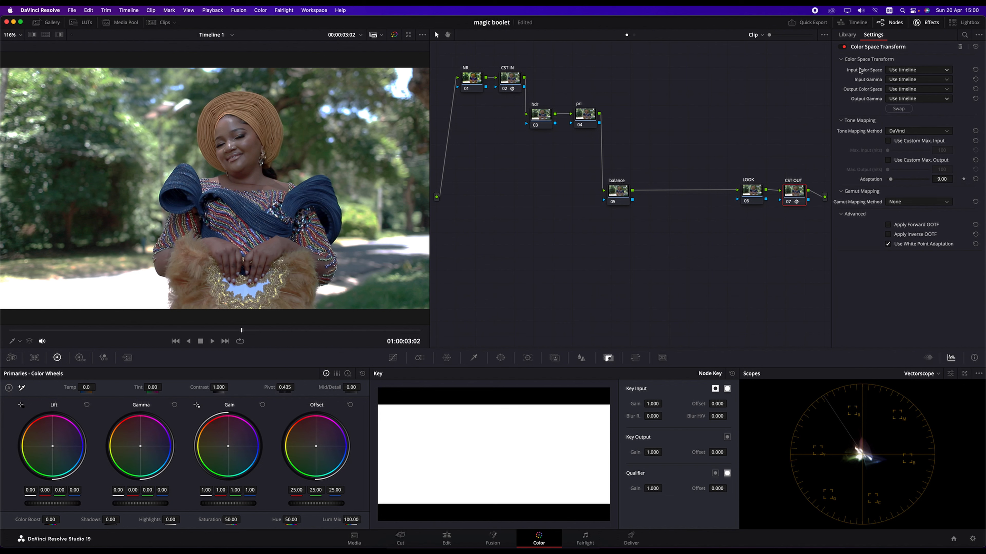
{"action": "left_click", "coordinate": [933, 71]}
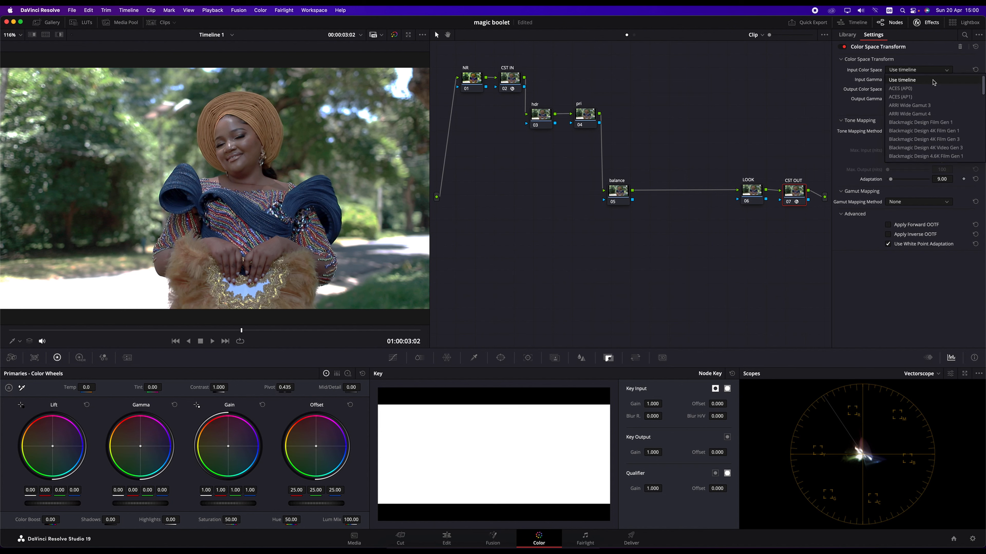
{"action": "scroll", "coordinate": [923, 136], "scroll_direction": "down", "scroll_amount": 3}
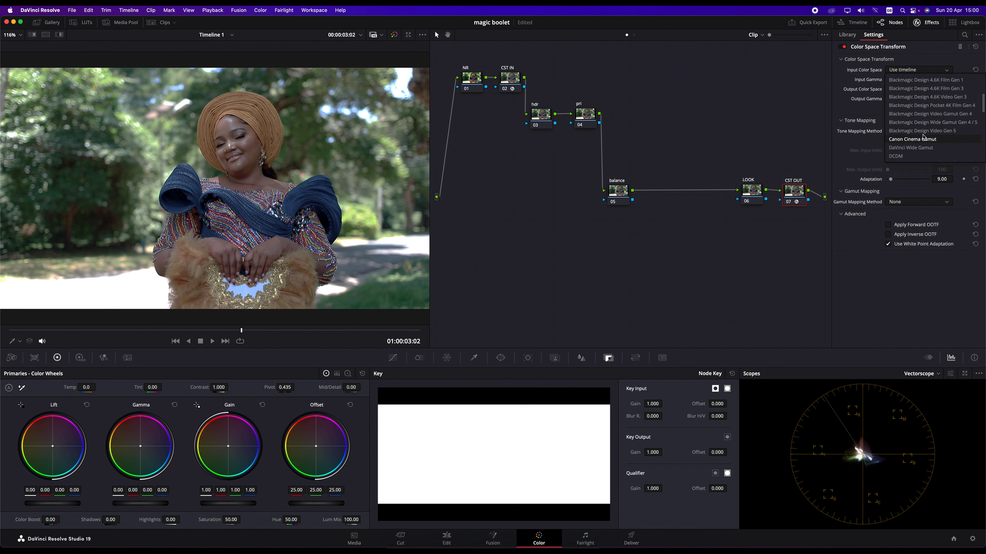
{"action": "left_click", "coordinate": [912, 148]}
{"action": "left_click", "coordinate": [942, 80]}
{"action": "scroll", "coordinate": [924, 146], "scroll_direction": "down", "scroll_amount": 5}
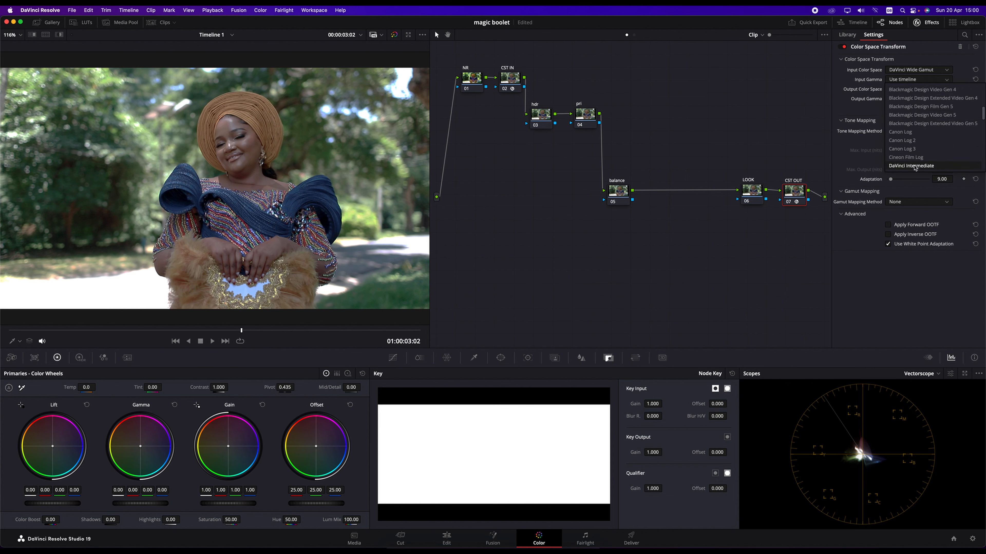
{"action": "left_click", "coordinate": [908, 165]}
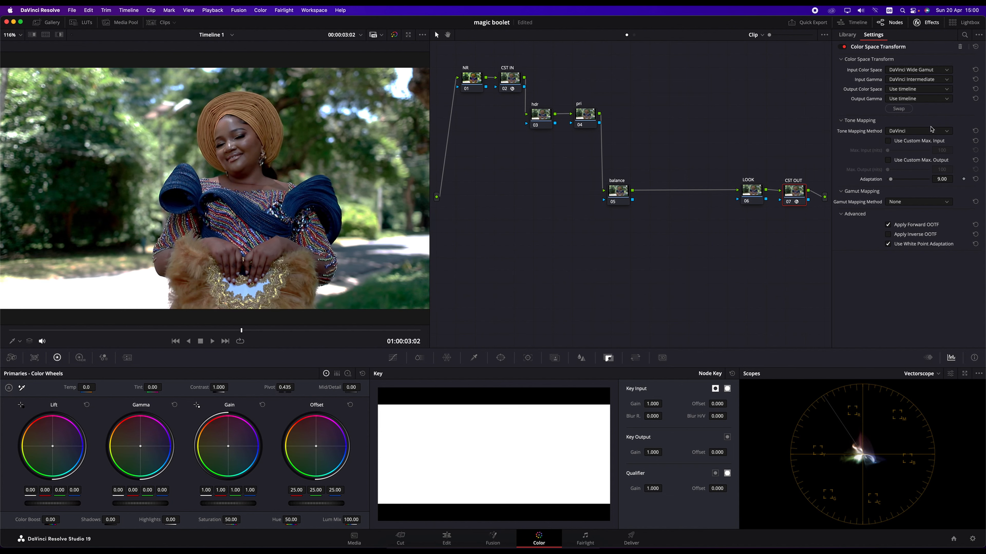
Set the CST OUT node's output color space to Rec.709 and its output gamma to Gamma 2.4.
{"action": "left_click", "coordinate": [947, 90]}
{"action": "scroll", "coordinate": [919, 167], "scroll_direction": "down", "scroll_amount": 3}
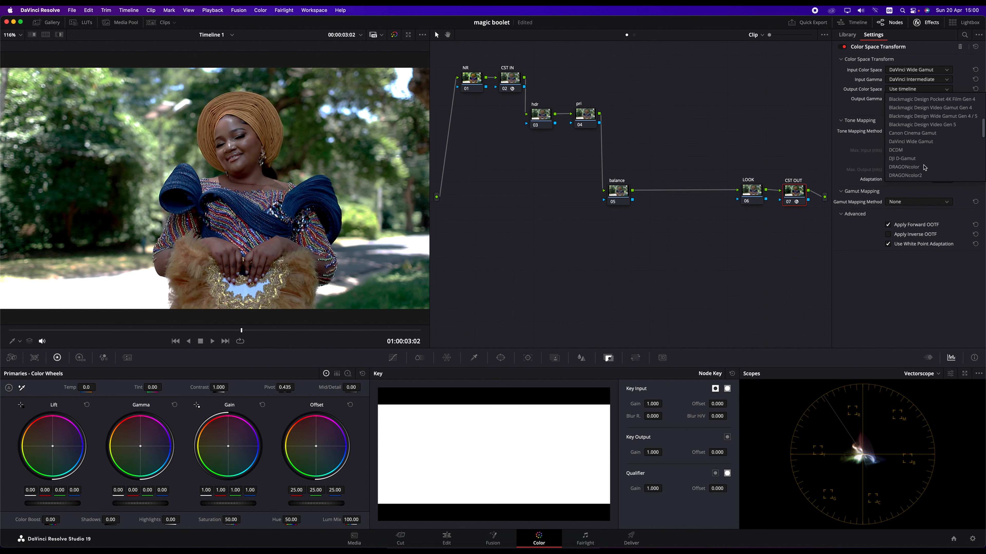
{"action": "scroll", "coordinate": [910, 134], "scroll_direction": "down", "scroll_amount": 3}
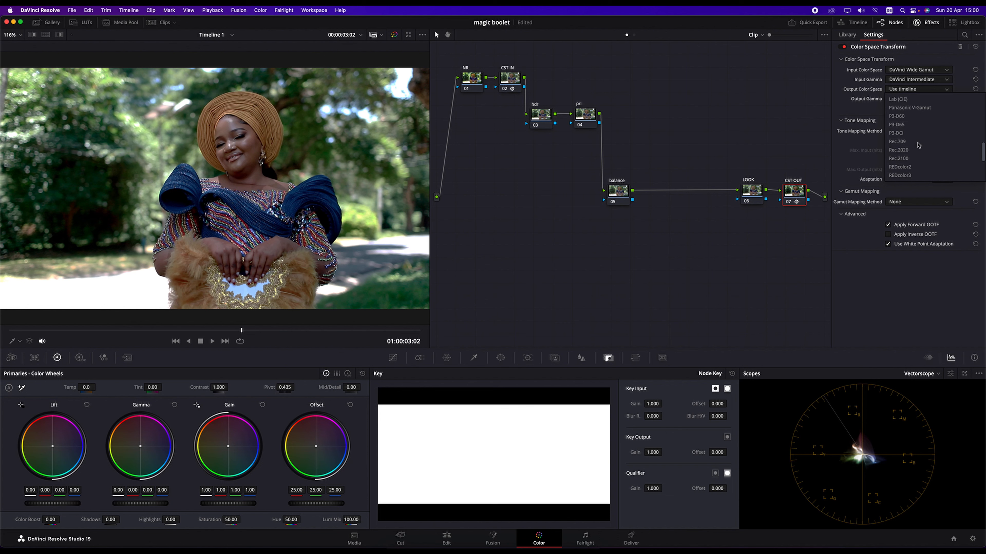
{"action": "left_click", "coordinate": [908, 142]}
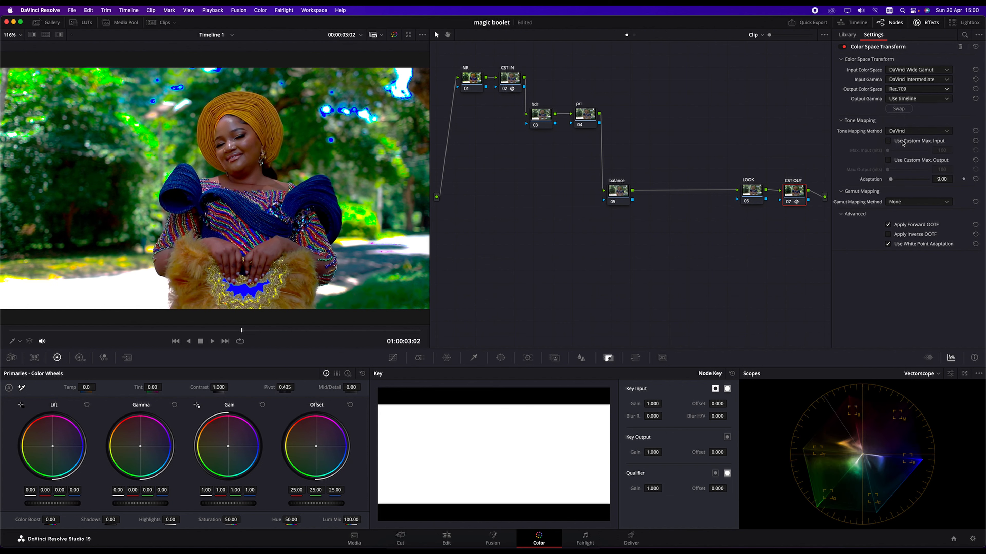
{"action": "left_click", "coordinate": [937, 100]}
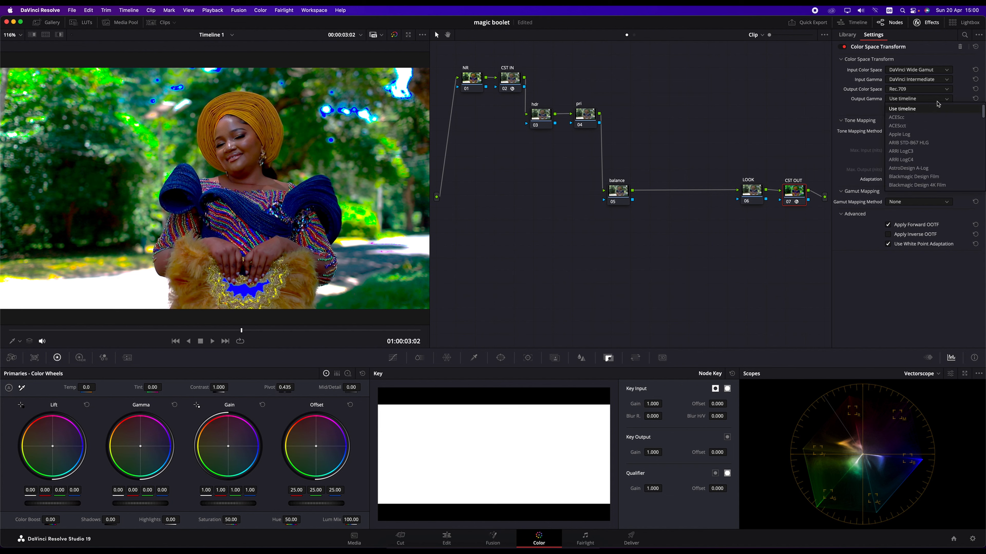
{"action": "scroll", "coordinate": [915, 156], "scroll_direction": "down", "scroll_amount": 5}
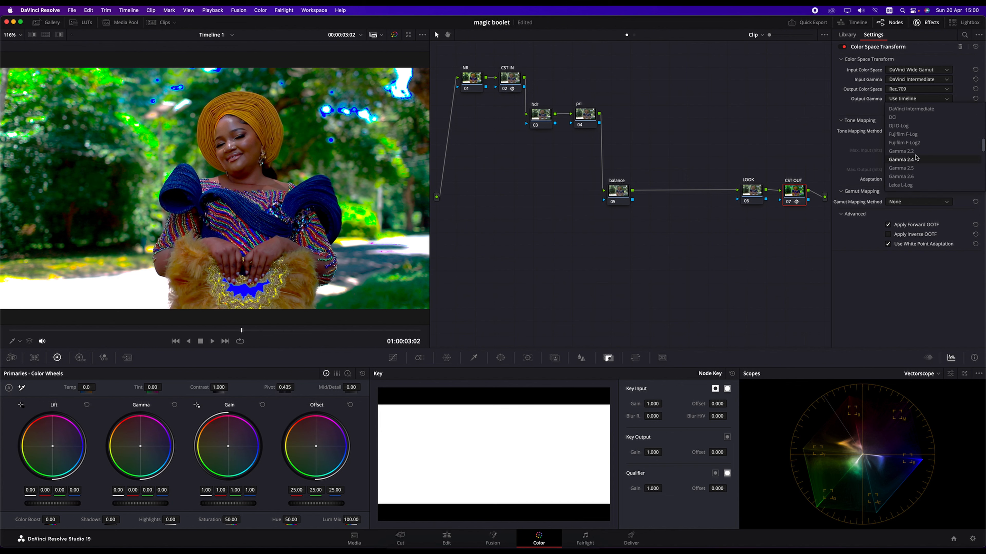
{"action": "left_click", "coordinate": [909, 134]}
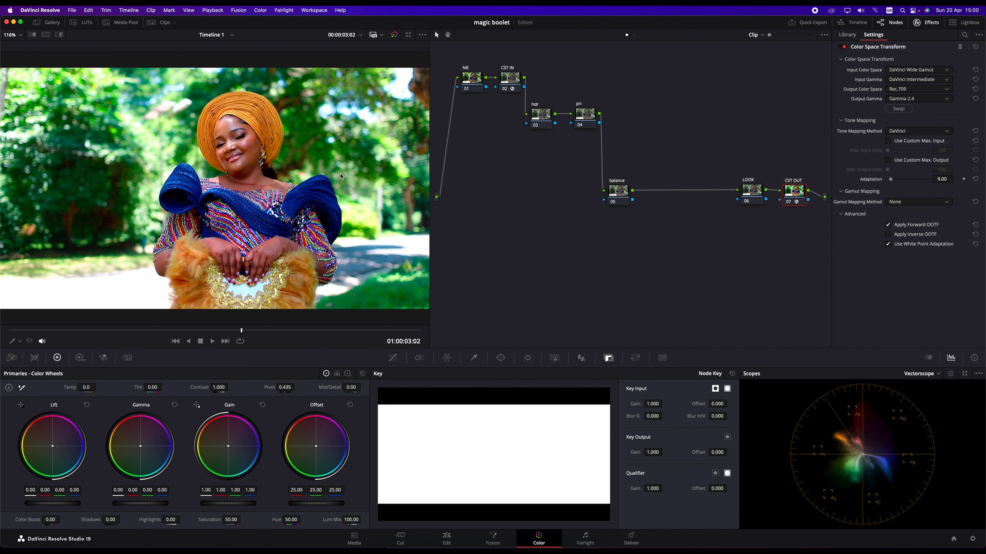
Compare the picture before and after by bypassing and restoring all color grades twice.
{"action": "left_click", "coordinate": [393, 35]}
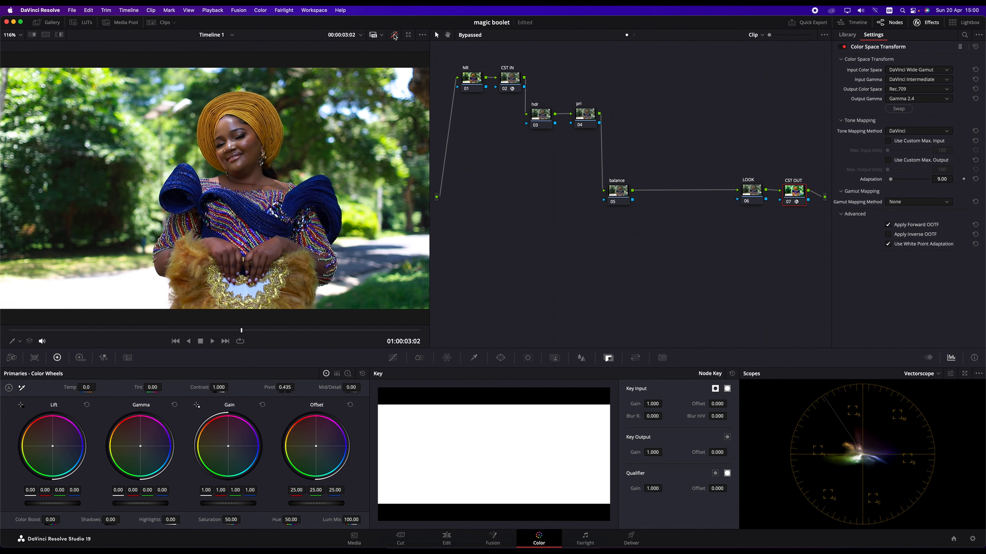
{"action": "left_click", "coordinate": [394, 36]}
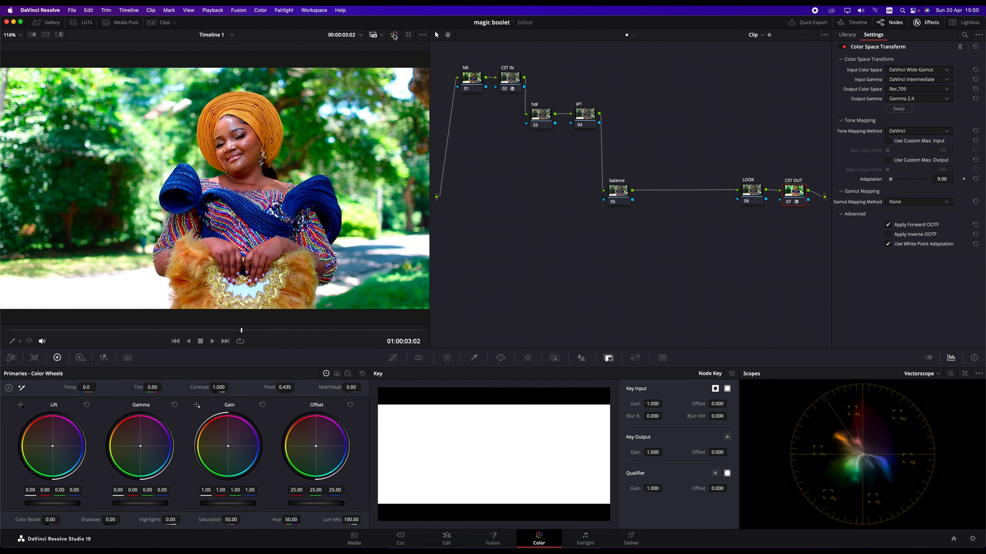
{"action": "left_click", "coordinate": [394, 35]}
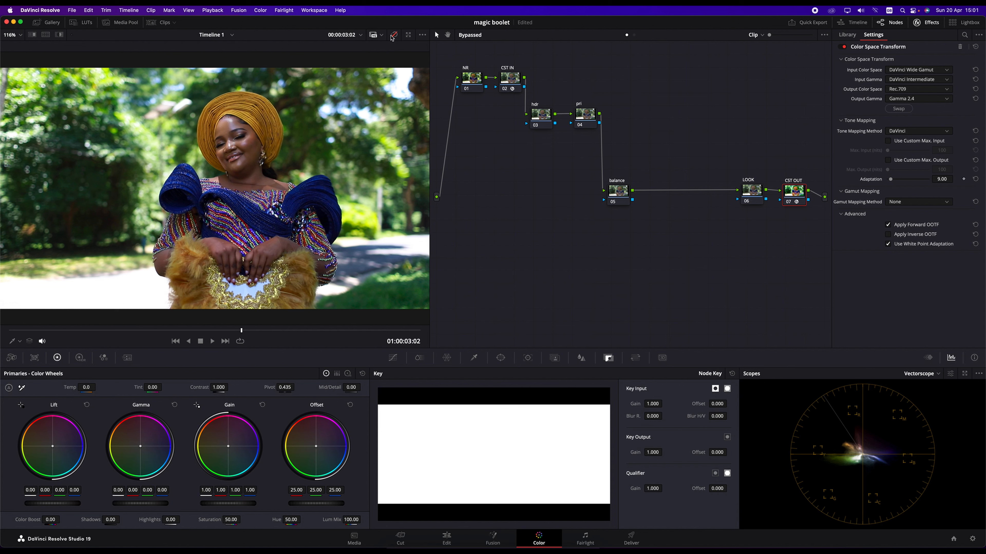
{"action": "left_click", "coordinate": [394, 36]}
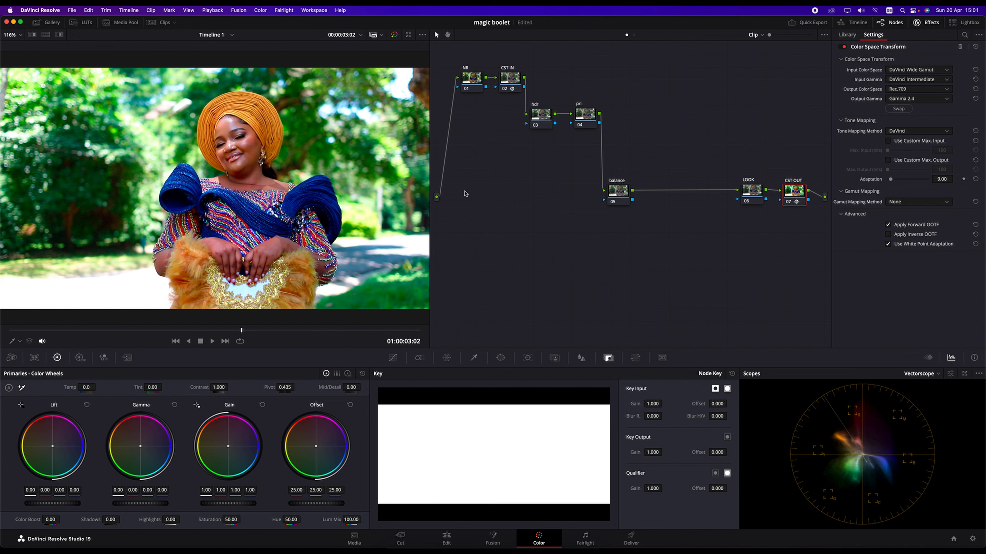
With the waveform scope shown, set the pri node's Gain to 0.78, Lift to 0.05 and Gamma to -0.02.
{"action": "left_click", "coordinate": [583, 118]}
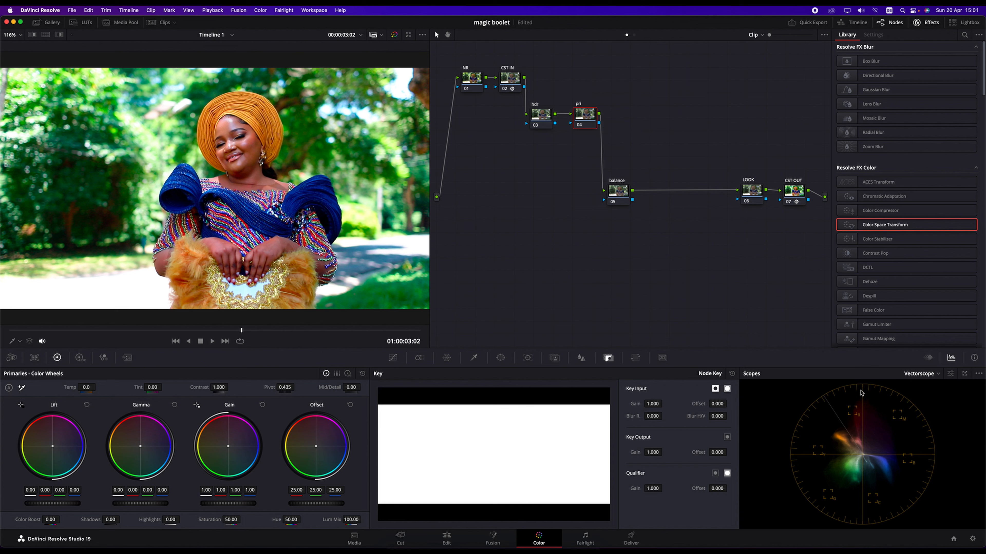
{"action": "left_click", "coordinate": [940, 378]}
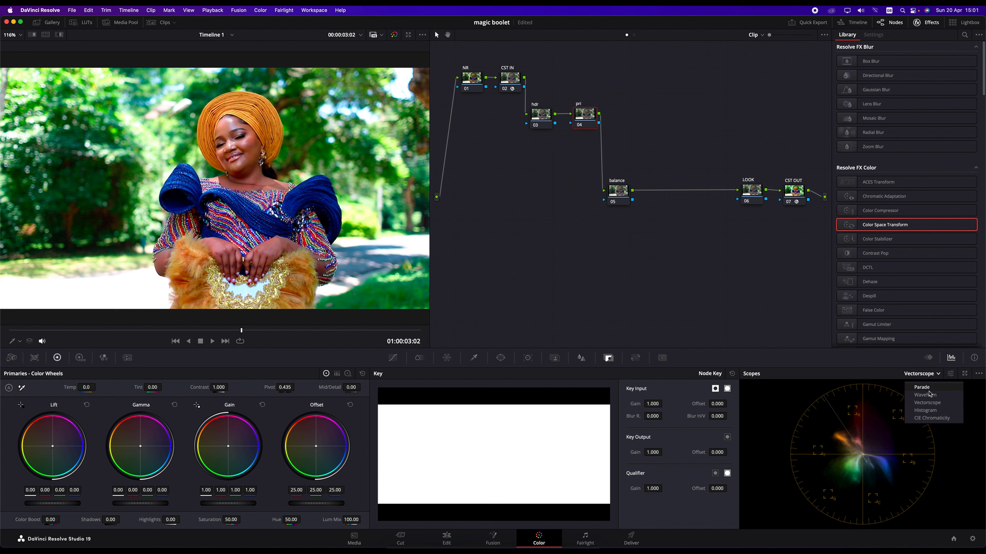
{"action": "left_click", "coordinate": [918, 396]}
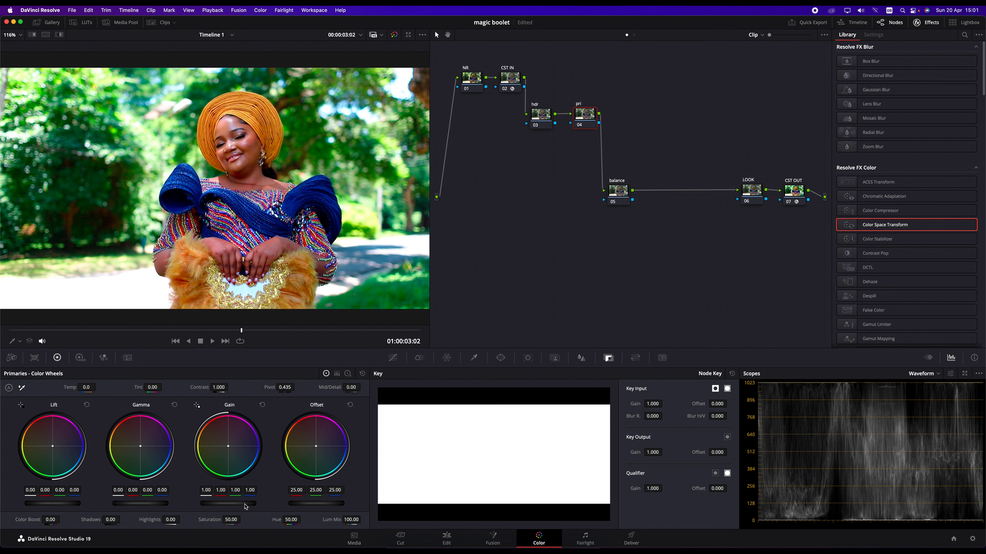
{"action": "mouse_move", "coordinate": [245, 504]}
{"action": "left_mouse_down"}
{"action": "mouse_move", "coordinate": [107, 504]}
{"action": "mouse_move", "coordinate": [153, 501]}
{"action": "left_mouse_up"}
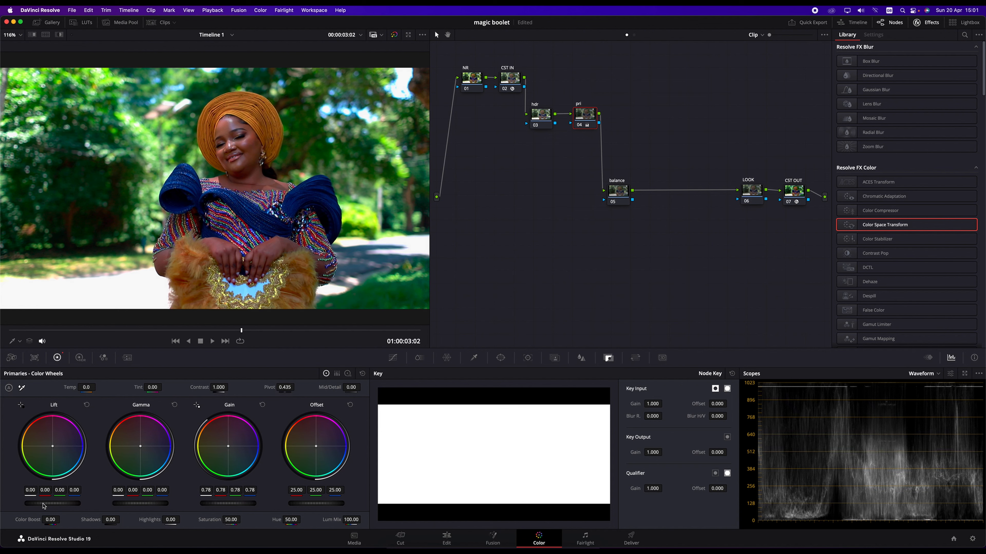
{"action": "left_click_drag", "start_coordinate": [43, 506], "coordinate": [64, 505]}
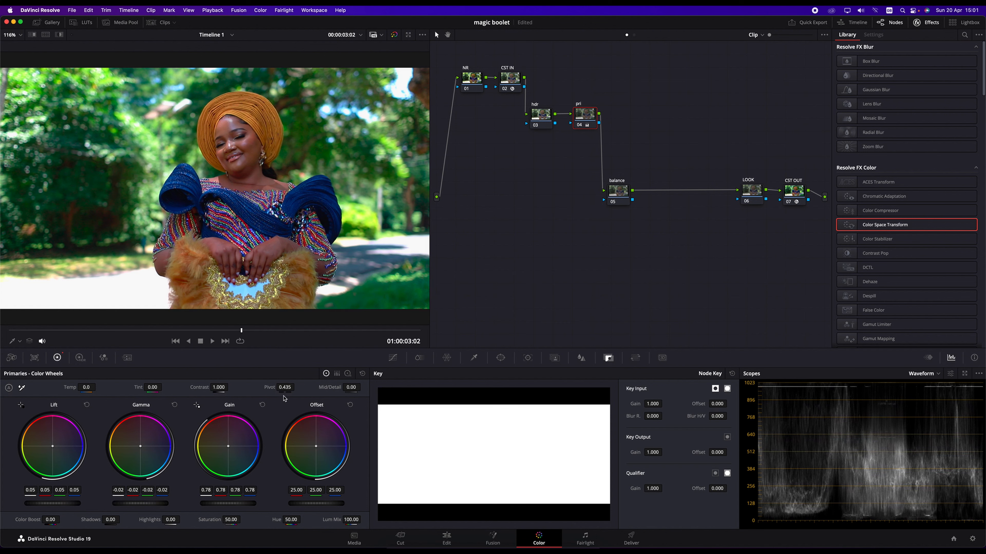
Enable HDR Mode on the hdr node.
{"action": "left_click", "coordinate": [542, 118]}
{"action": "right_click", "coordinate": [541, 116]}
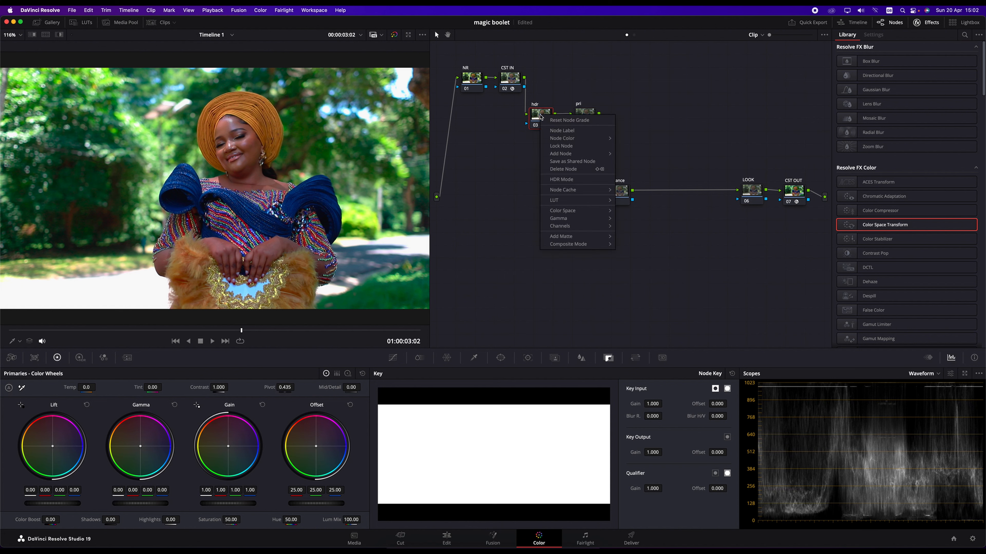
{"action": "left_click", "coordinate": [560, 179]}
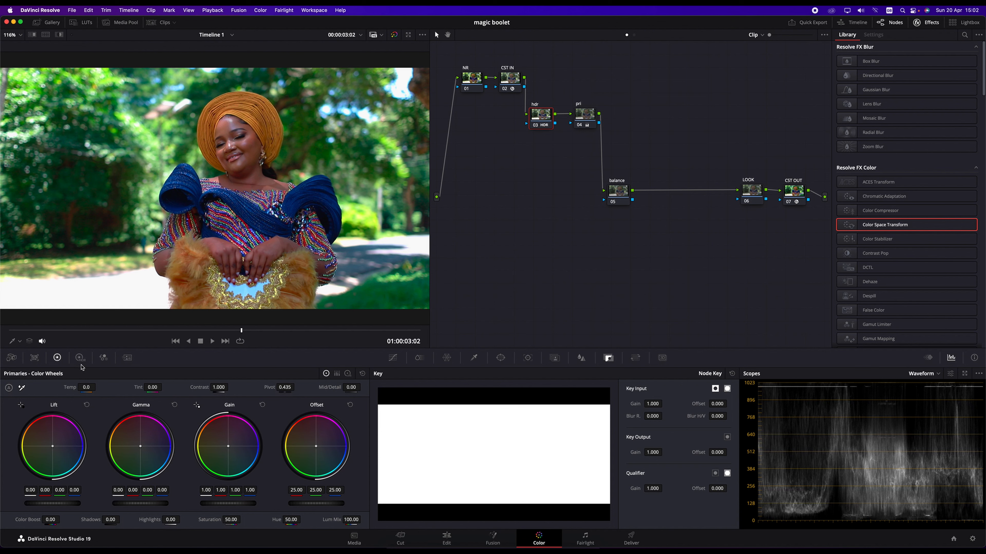
Using the High Dynamic Range wheels on the hdr node, set Shadow exposure to 0.19 and Light exposure to -0.23.
{"action": "left_click", "coordinate": [81, 360]}
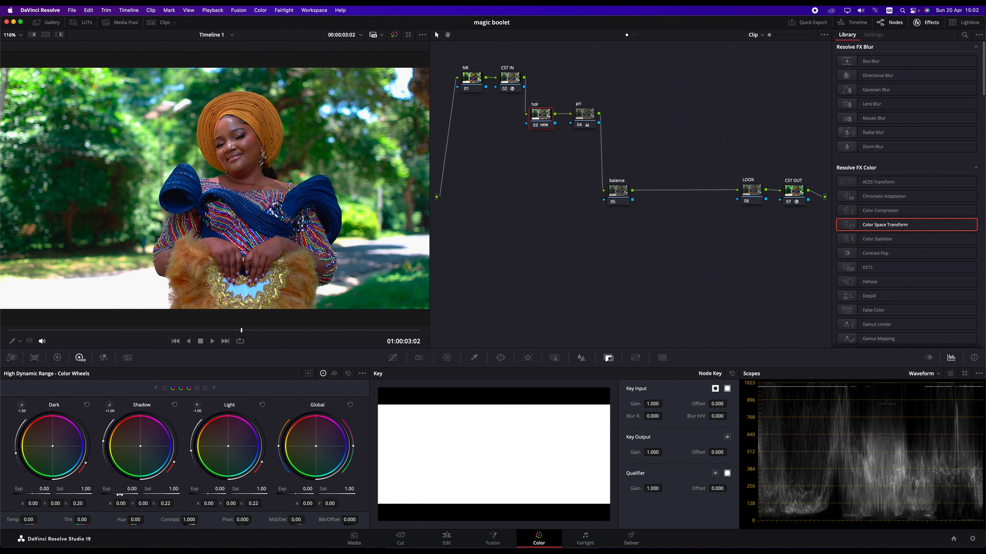
{"action": "left_click_drag", "start_coordinate": [119, 495], "coordinate": [151, 485]}
{"action": "left_click_drag", "start_coordinate": [208, 493], "coordinate": [173, 501]}
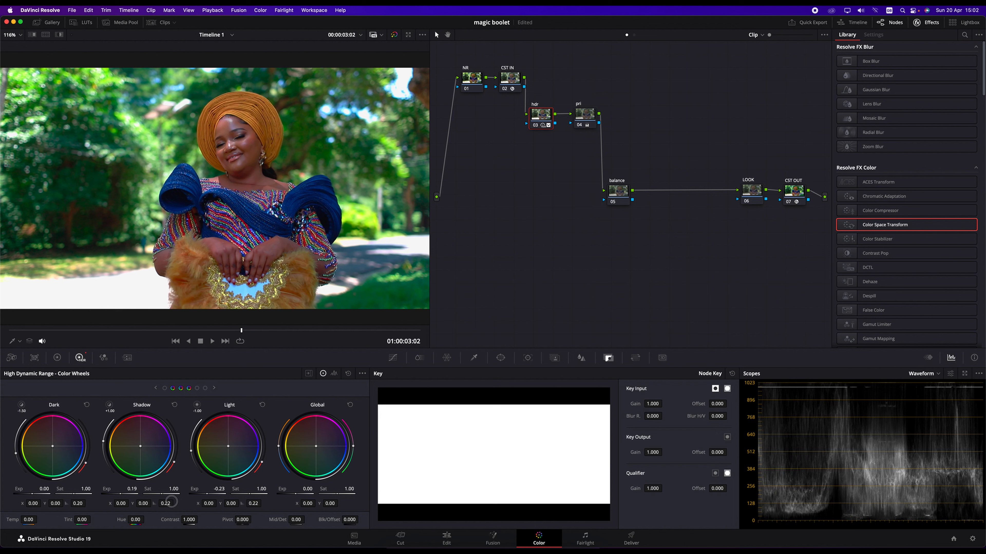
{"action": "left_click_drag", "start_coordinate": [171, 502], "coordinate": [171, 502]}
Apply the Magic Bullet Film effect to the LOOK node.
{"action": "left_click", "coordinate": [627, 196]}
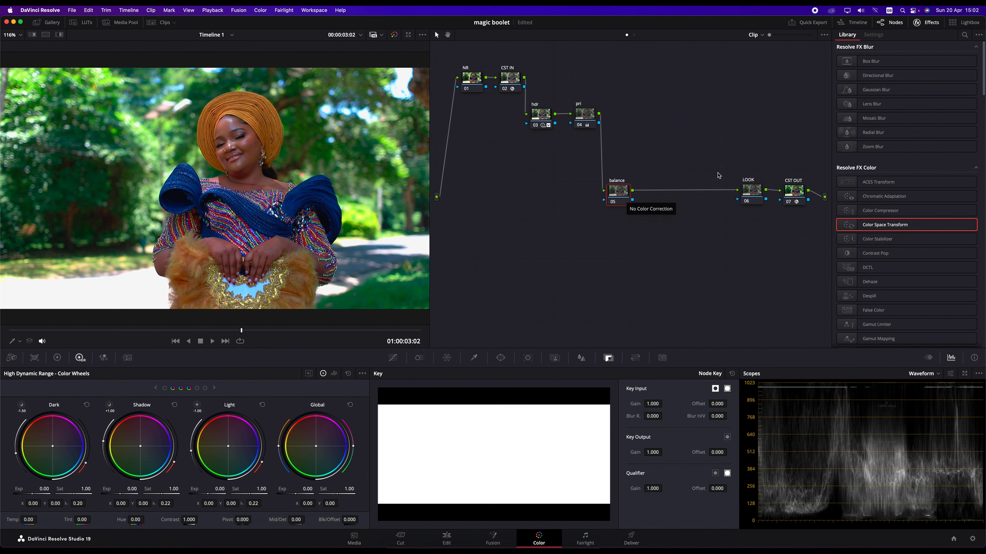
{"action": "left_click", "coordinate": [754, 191]}
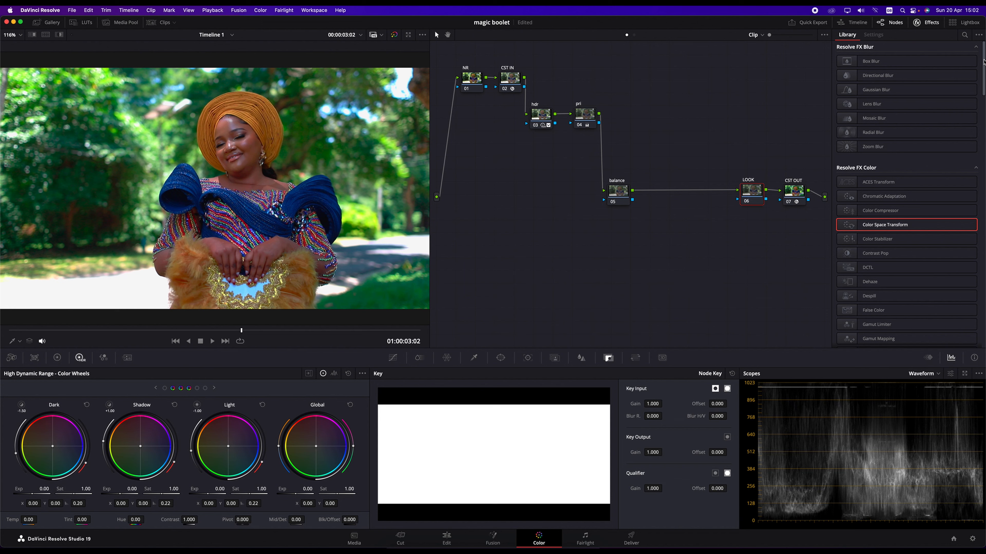
{"action": "left_click_drag", "start_coordinate": [984, 61], "coordinate": [983, 315]}
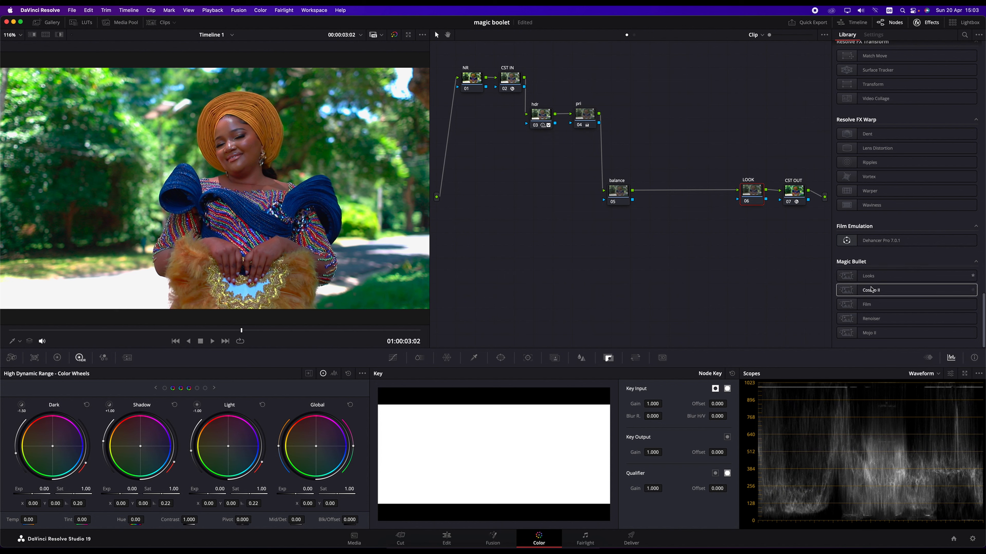
{"action": "left_click", "coordinate": [874, 308]}
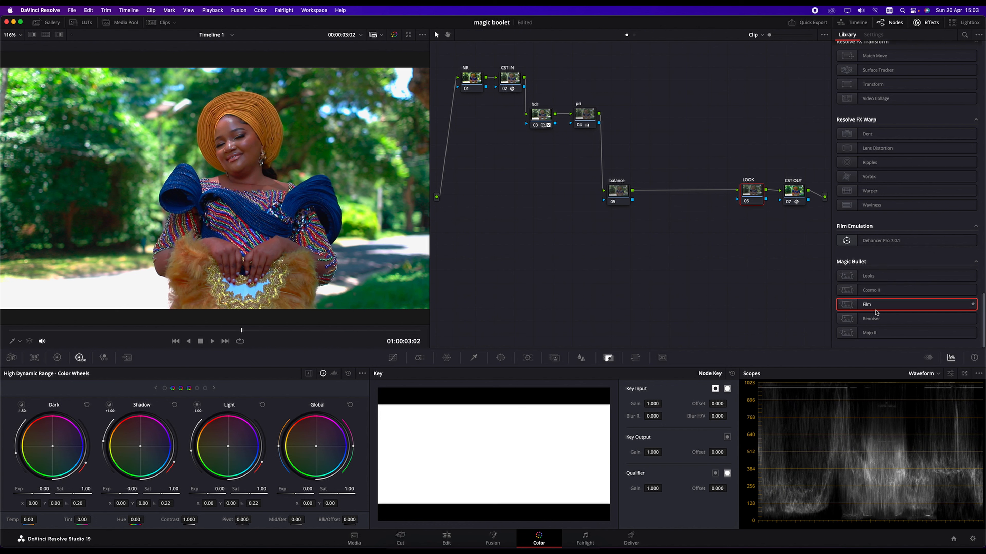
{"action": "left_click_drag", "start_coordinate": [871, 308], "coordinate": [759, 193]}
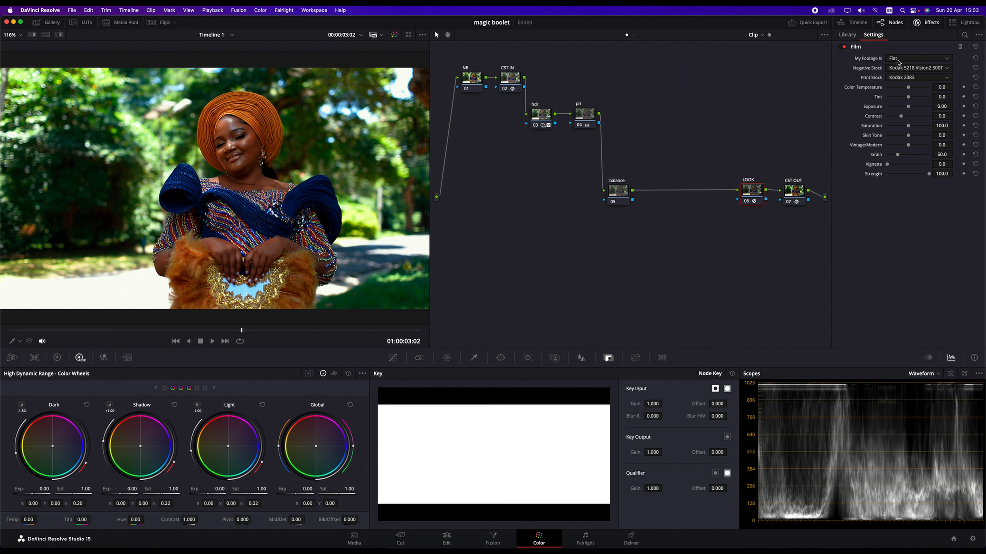
Compare the Log and Video footage types in the Film effect and return the footage type to Flat.
{"action": "left_click", "coordinate": [948, 60]}
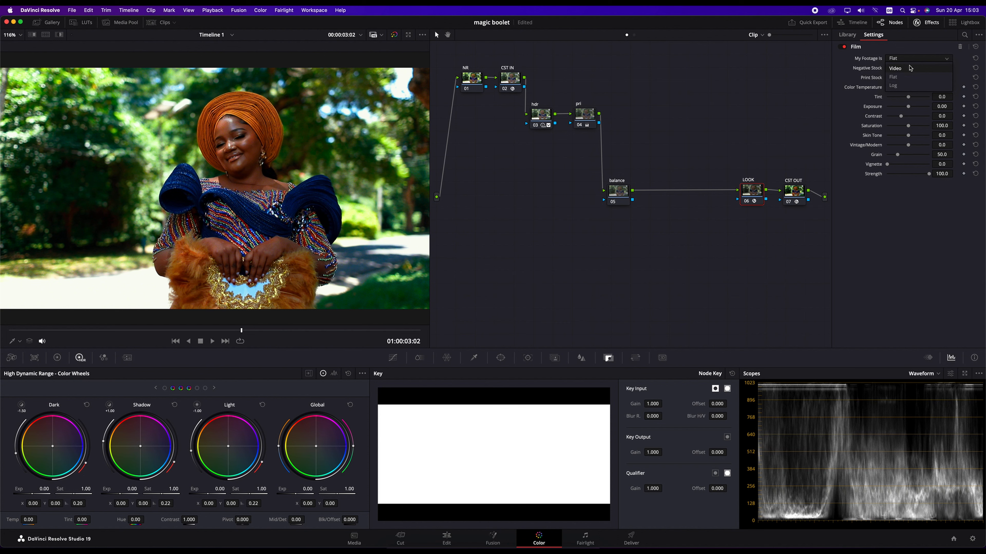
{"action": "left_click", "coordinate": [892, 86]}
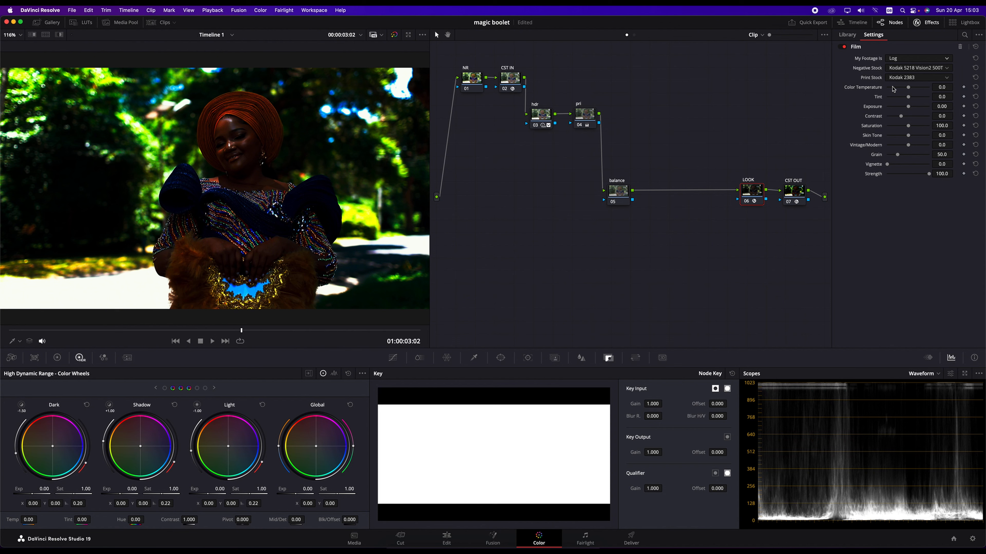
{"action": "left_click", "coordinate": [926, 59]}
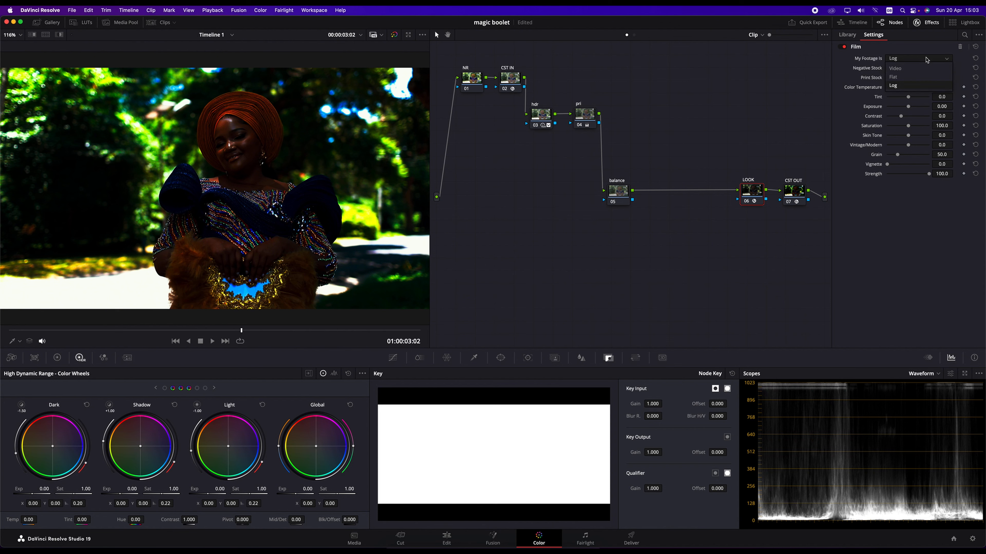
{"action": "left_click", "coordinate": [905, 69]}
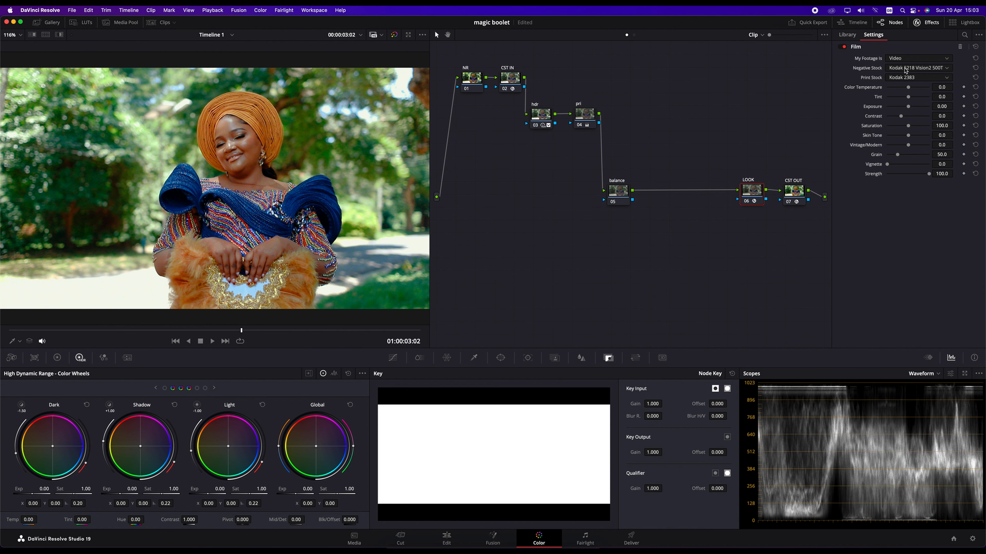
{"action": "left_click", "coordinate": [918, 60]}
{"action": "left_click", "coordinate": [899, 78]}
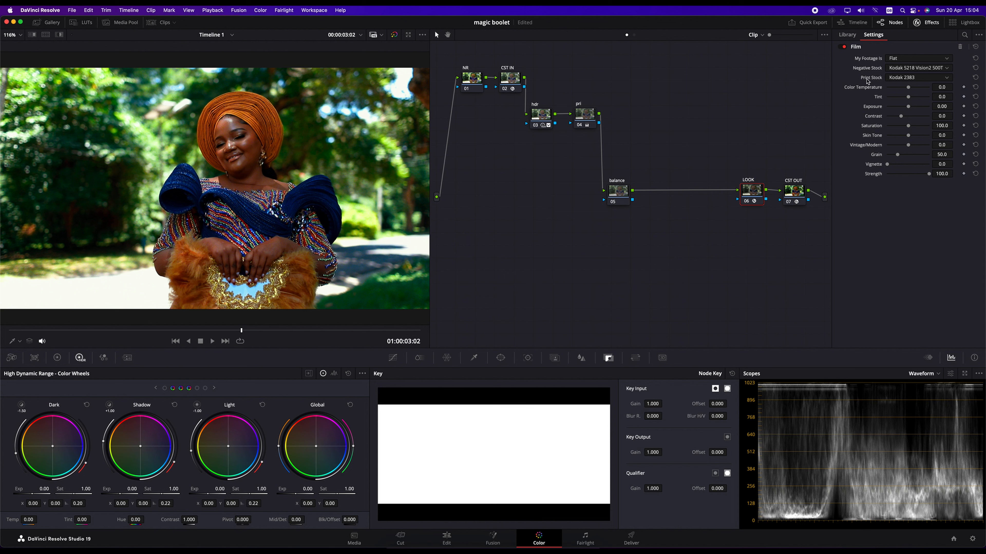
Try the Fujifilm 3510 and Kodak 2395 print stocks in the Film effect and return to Kodak 2383.
{"action": "left_click", "coordinate": [947, 79]}
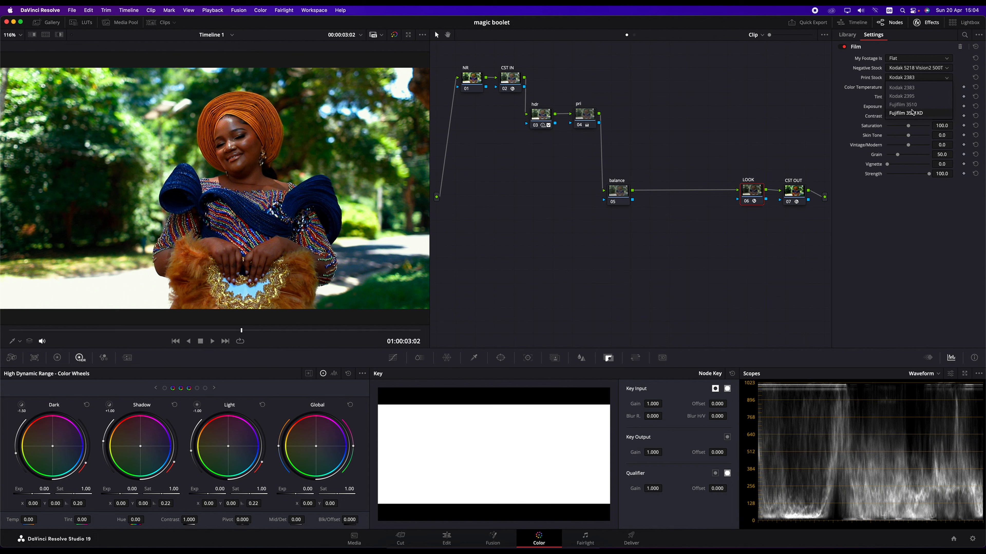
{"action": "left_click", "coordinate": [908, 105]}
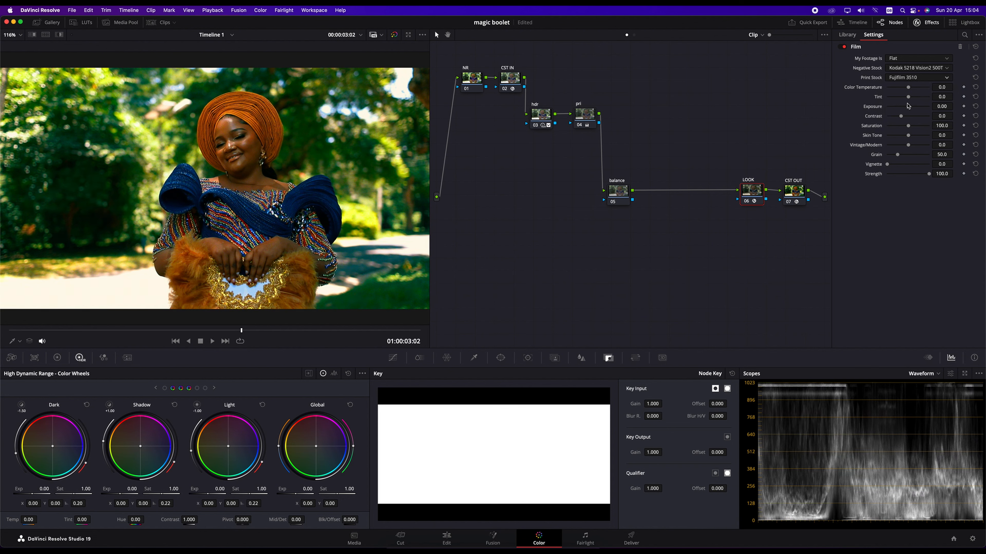
{"action": "left_click", "coordinate": [922, 78]}
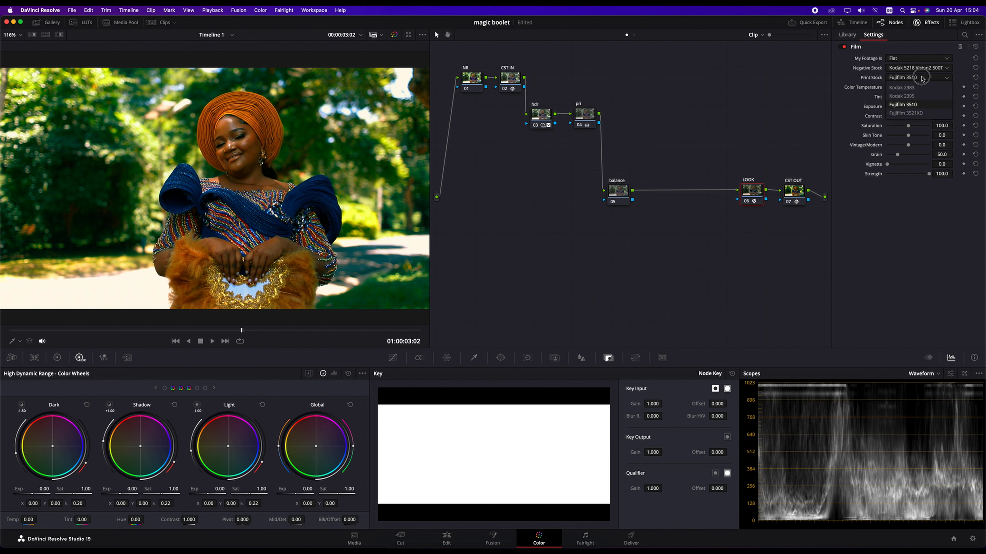
{"action": "left_click", "coordinate": [902, 97]}
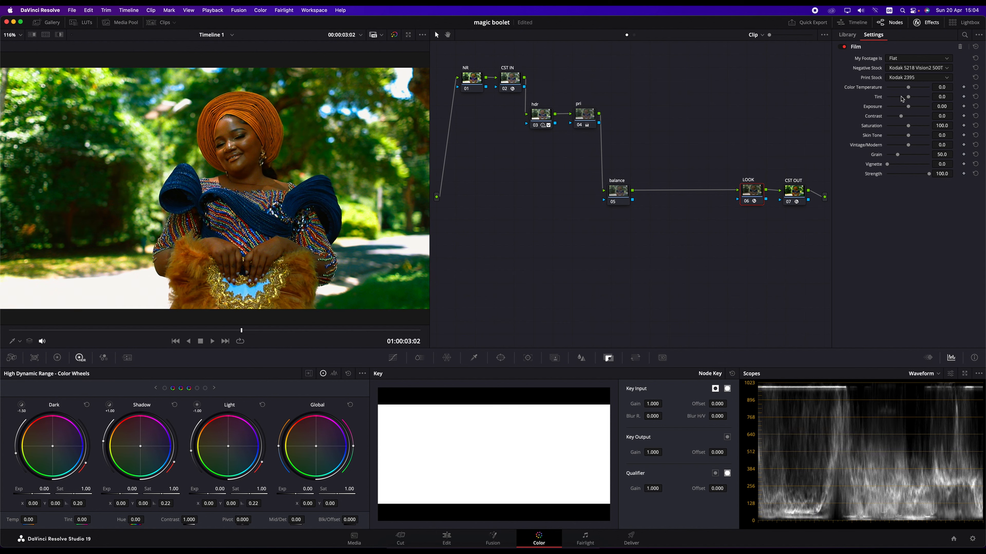
{"action": "left_click", "coordinate": [916, 78]}
{"action": "left_click", "coordinate": [910, 88]}
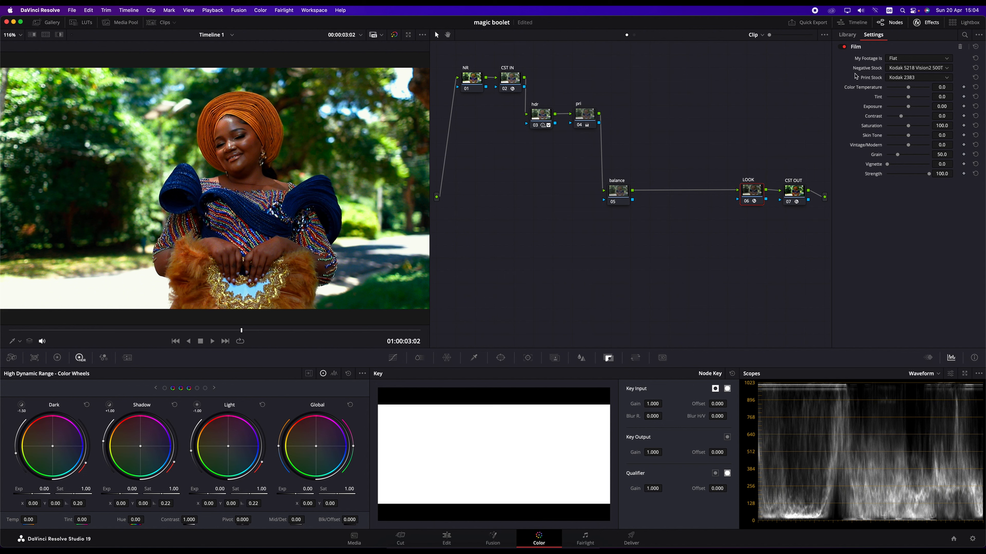
Try several Kodak negative stocks in the Film effect, including 5205 Vision2 250D, 5207 Vision3 250D and 5229 Vision2 500T.
{"action": "left_click", "coordinate": [947, 68]}
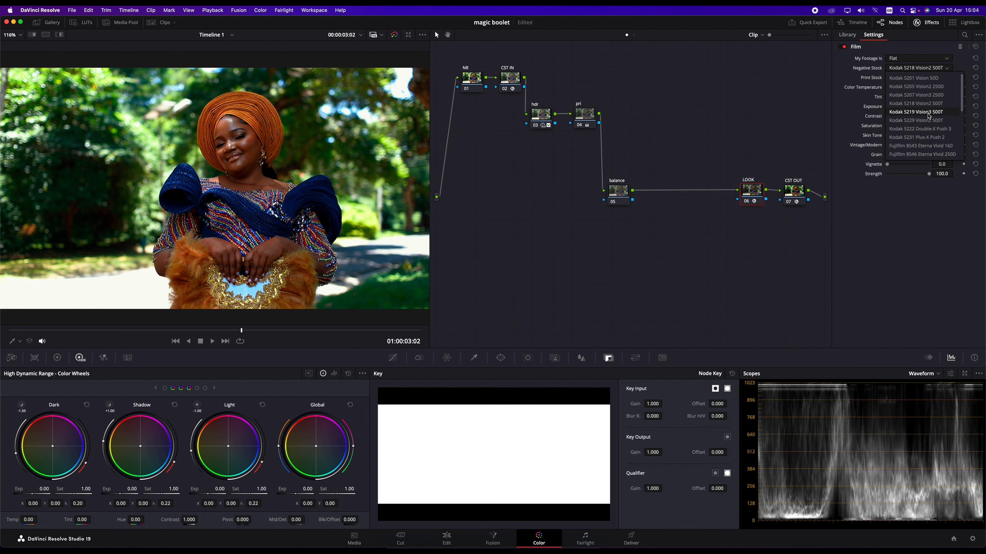
{"action": "scroll", "coordinate": [927, 113], "scroll_direction": "down", "scroll_amount": 5}
{"action": "scroll", "coordinate": [927, 114], "scroll_direction": "up", "scroll_amount": 5}
{"action": "left_click", "coordinate": [925, 89]}
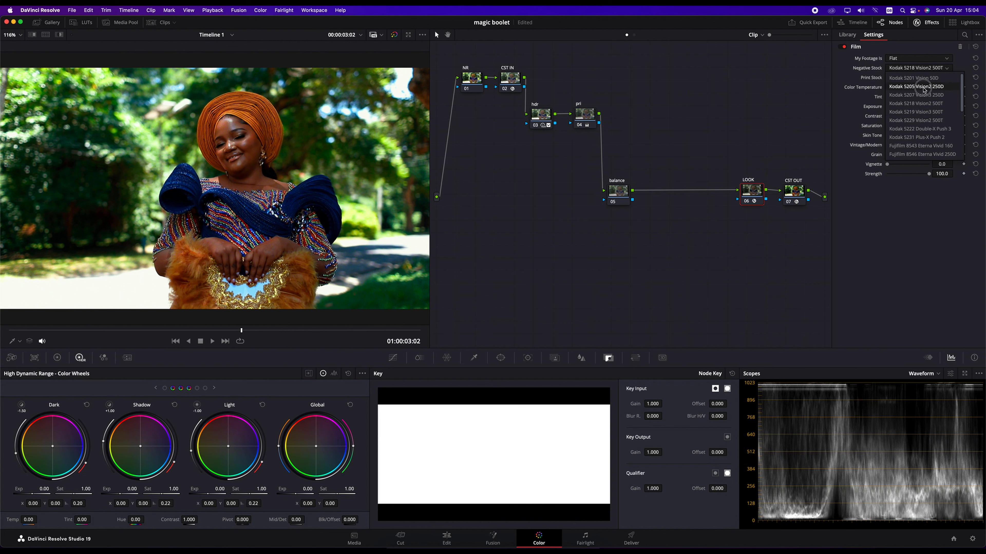
{"action": "left_click", "coordinate": [926, 69]}
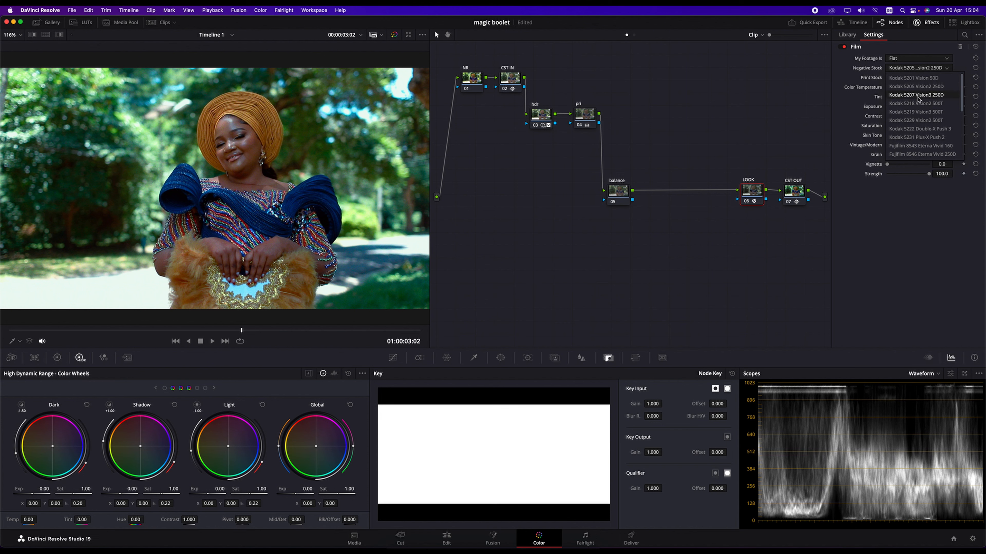
{"action": "left_click", "coordinate": [916, 97]}
{"action": "left_click", "coordinate": [929, 68]}
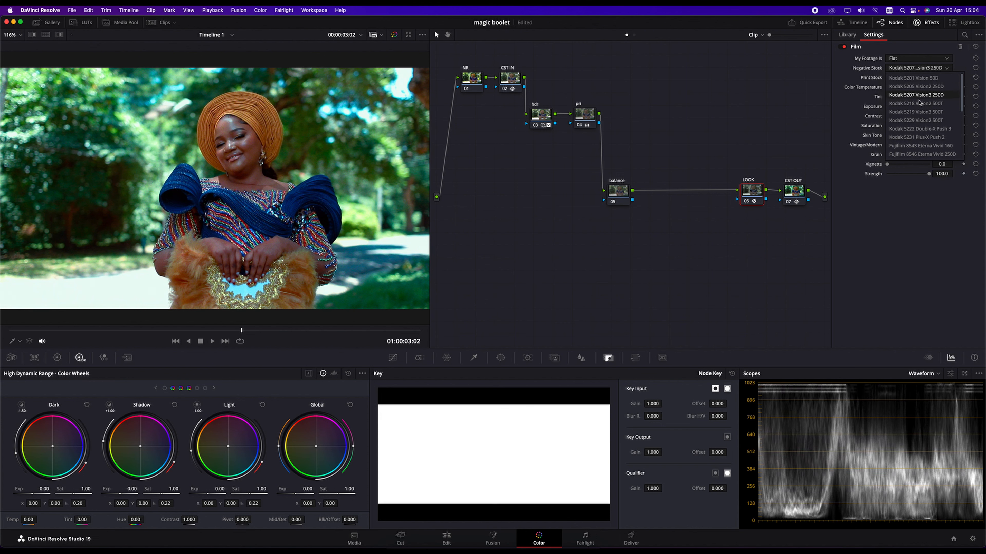
{"action": "left_click", "coordinate": [918, 108]}
{"action": "left_click", "coordinate": [929, 69]}
{"action": "left_click", "coordinate": [916, 120]}
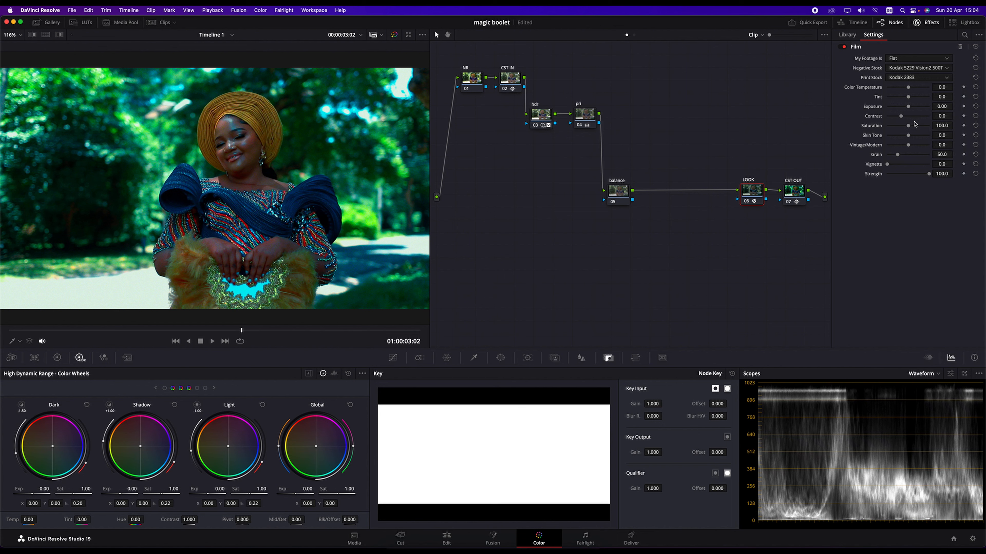
Set the Film effect's negative stock to Fujifilm F64D and reduce its Grain to 0.
{"action": "left_click", "coordinate": [947, 69]}
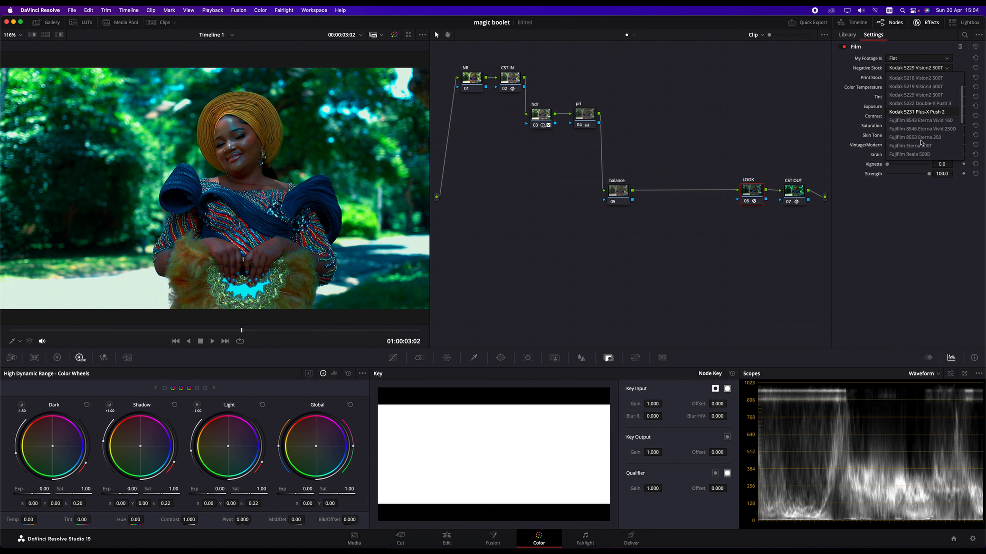
{"action": "scroll", "coordinate": [922, 143], "scroll_direction": "down", "scroll_amount": 1}
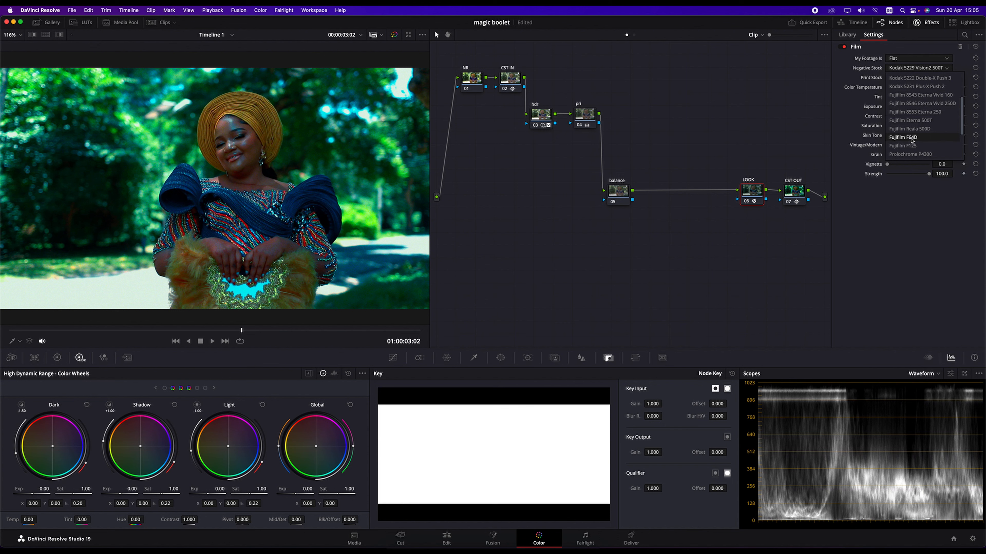
{"action": "left_click", "coordinate": [911, 138]}
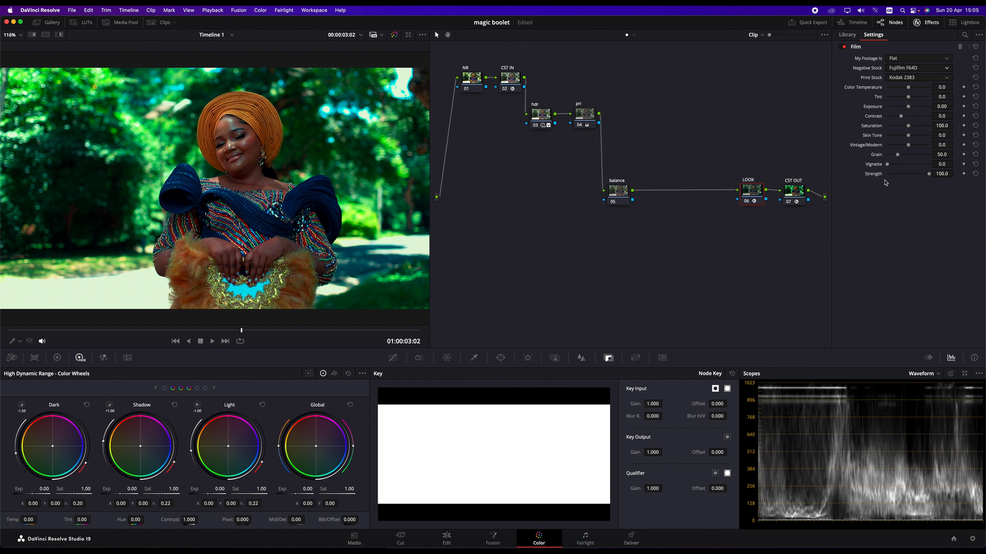
{"action": "left_click", "coordinate": [897, 155]}
{"action": "left_click_drag", "start_coordinate": [897, 156], "coordinate": [865, 155]}
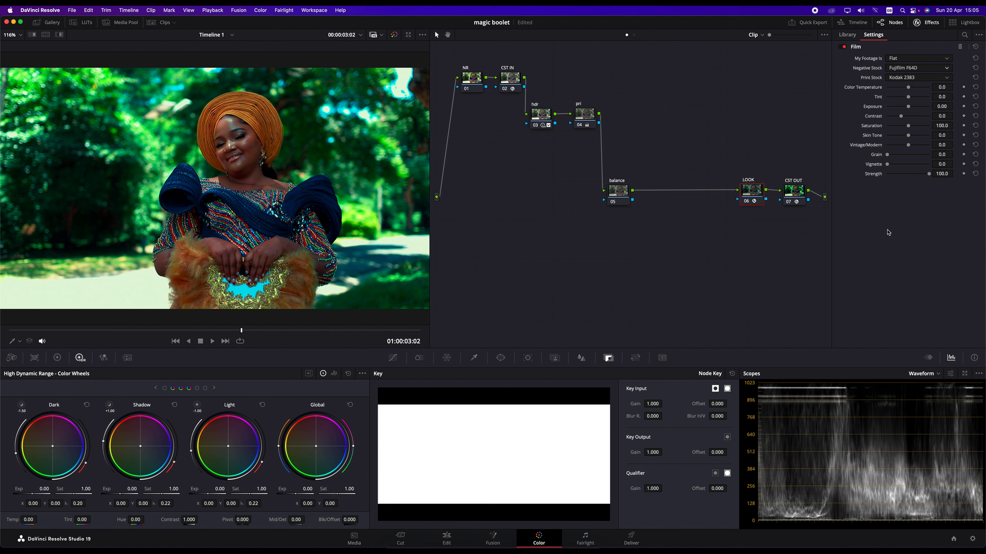
Try raising the Film effect's Exposure to 0.83 and return it to 0.
{"action": "left_click_drag", "start_coordinate": [907, 106], "coordinate": [909, 109]}
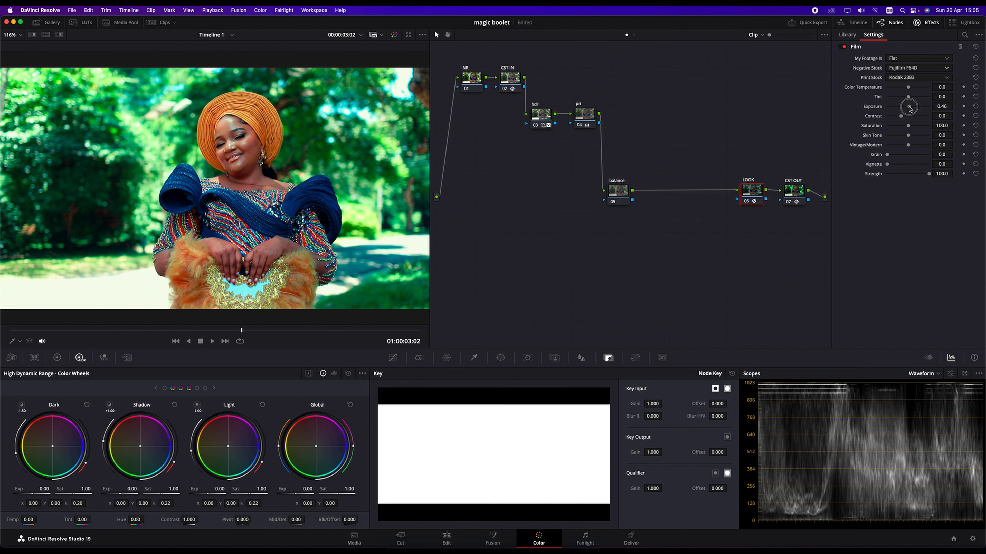
{"action": "left_click_drag", "start_coordinate": [910, 110], "coordinate": [911, 109]}
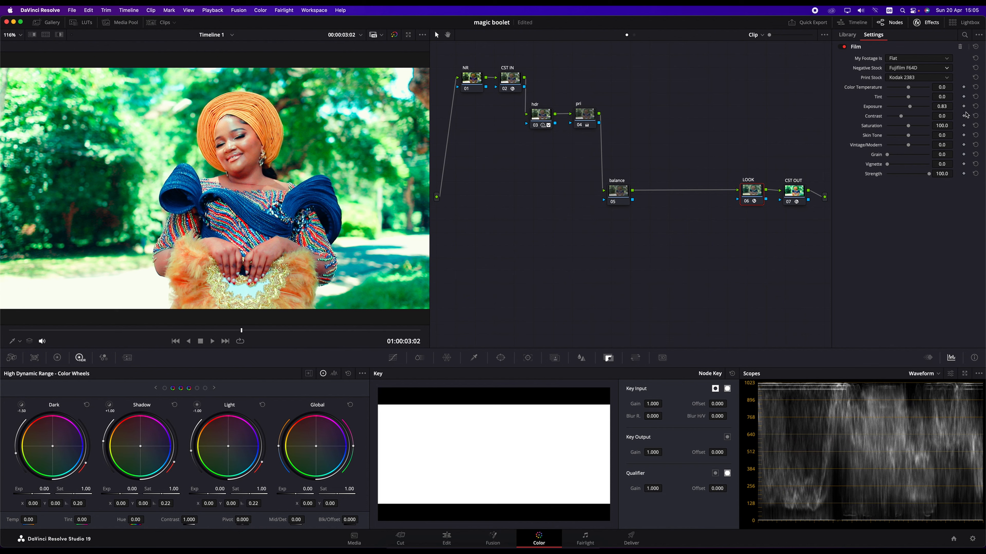
{"action": "left_click", "coordinate": [943, 107]}
{"action": "key", "text": "BackSpace"}
{"action": "key", "text": "BackSpace"}
{"action": "key", "text": "BackSpace"}
{"action": "key", "text": "BackSpace"}
{"action": "type", "text": "0"}
{"action": "key", "text": "Return"}
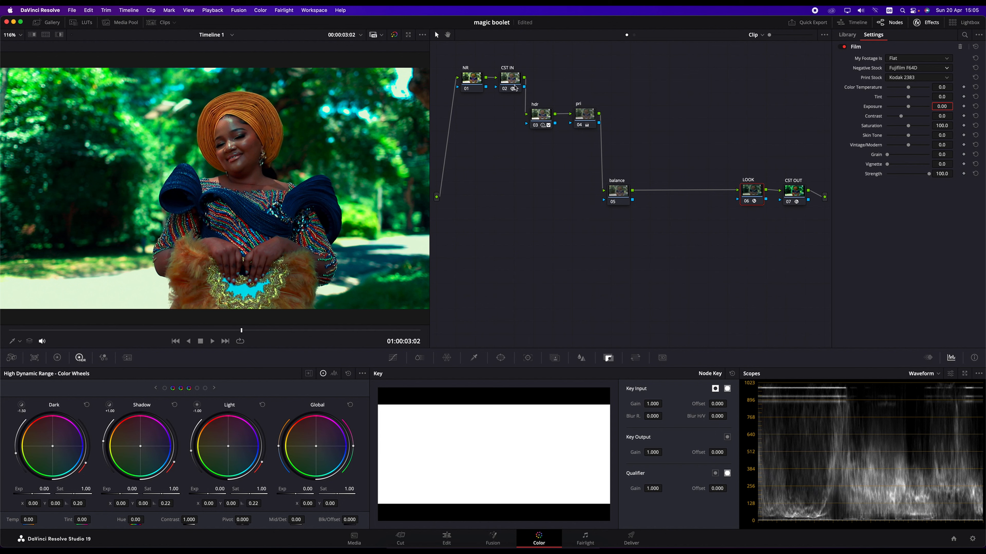
On the pri node, set the primary Lift to 0.10 and the Gain to 0.76.
{"action": "left_click", "coordinate": [584, 117]}
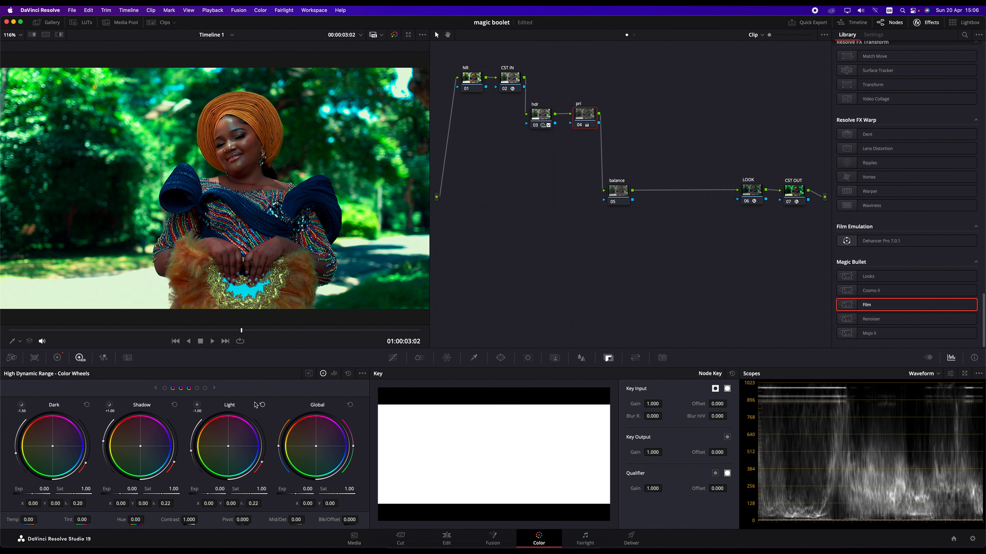
{"action": "left_click", "coordinate": [59, 358]}
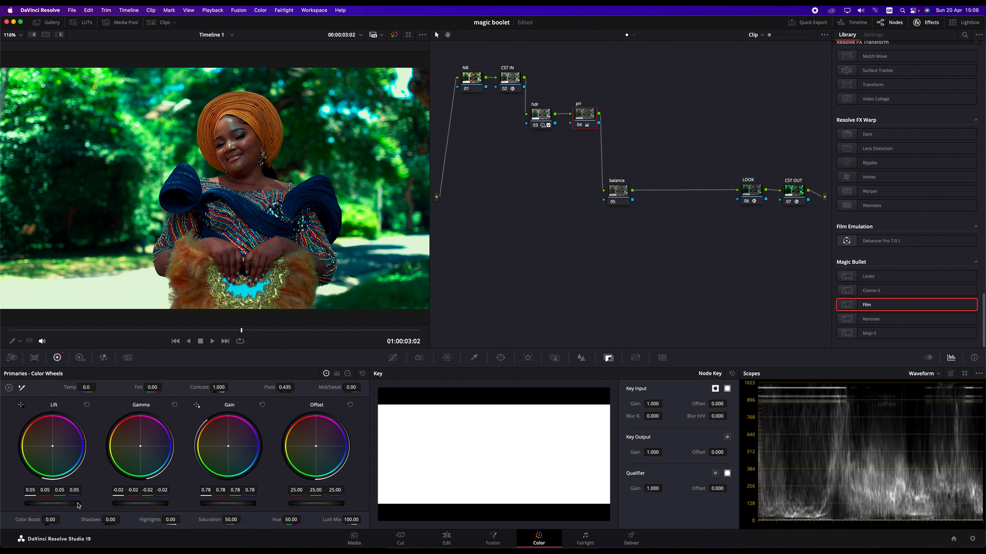
{"action": "left_click_drag", "start_coordinate": [49, 507], "coordinate": [120, 493]}
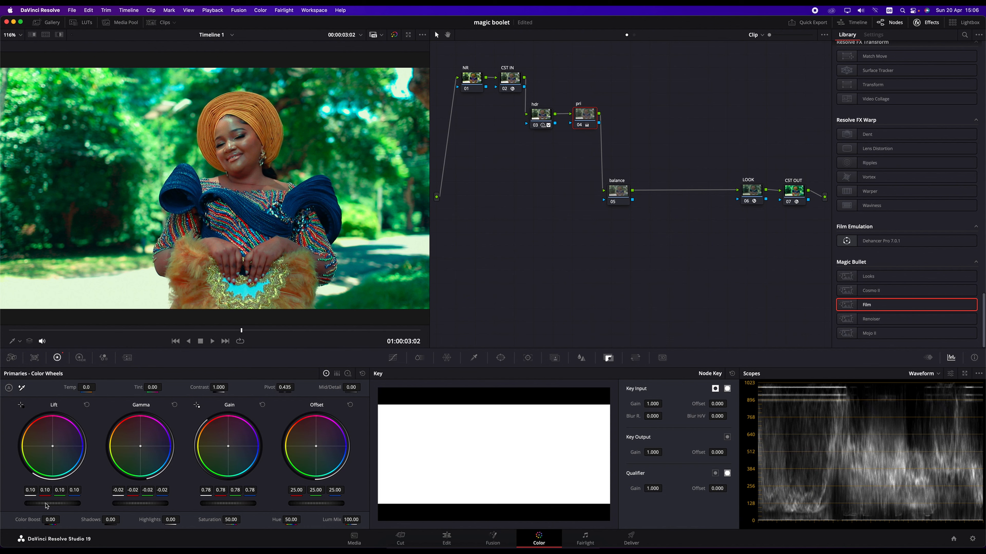
{"action": "mouse_move", "coordinate": [240, 504]}
{"action": "left_mouse_down"}
{"action": "mouse_move", "coordinate": [163, 505]}
{"action": "mouse_move", "coordinate": [222, 506]}
{"action": "left_mouse_up"}
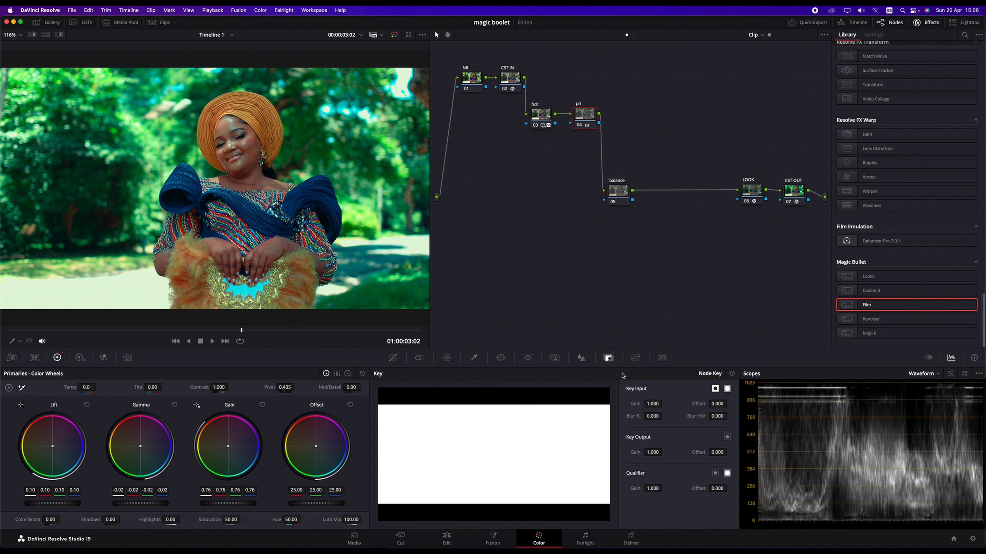
On the LOOK node's Film effect, set Color Temperature to 6.4 and Tint to 4.6.
{"action": "left_click", "coordinate": [761, 193]}
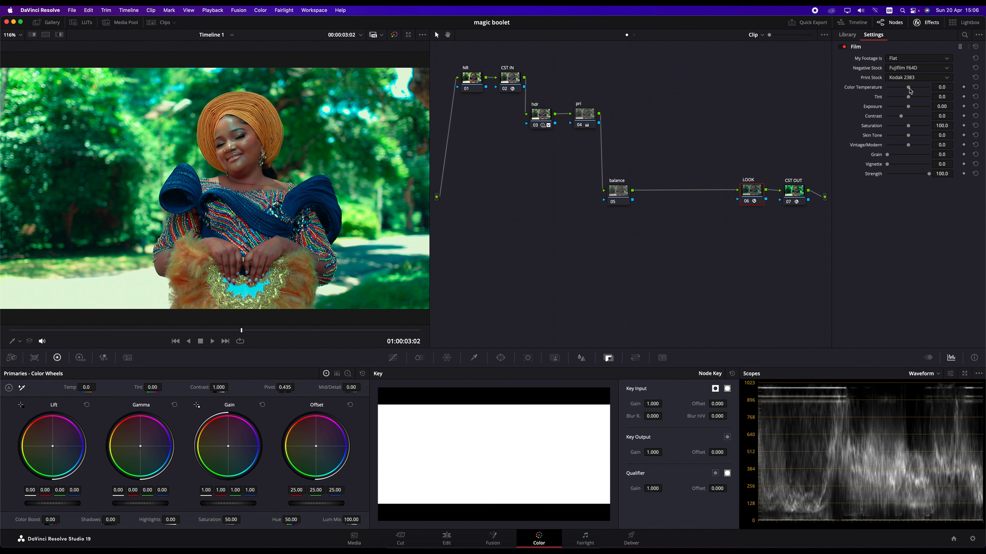
{"action": "left_click_drag", "start_coordinate": [908, 90], "coordinate": [910, 91]}
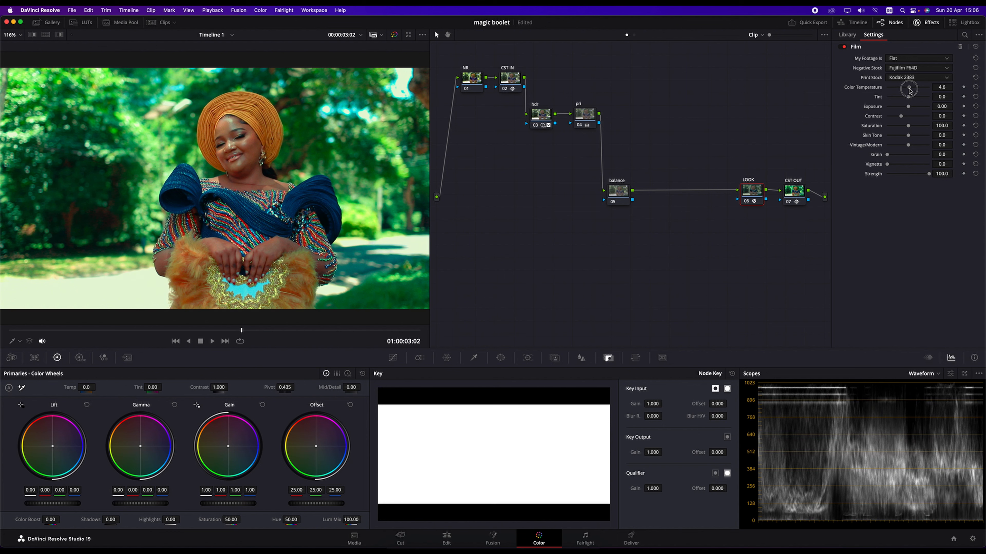
{"action": "left_click_drag", "start_coordinate": [909, 91], "coordinate": [909, 102]}
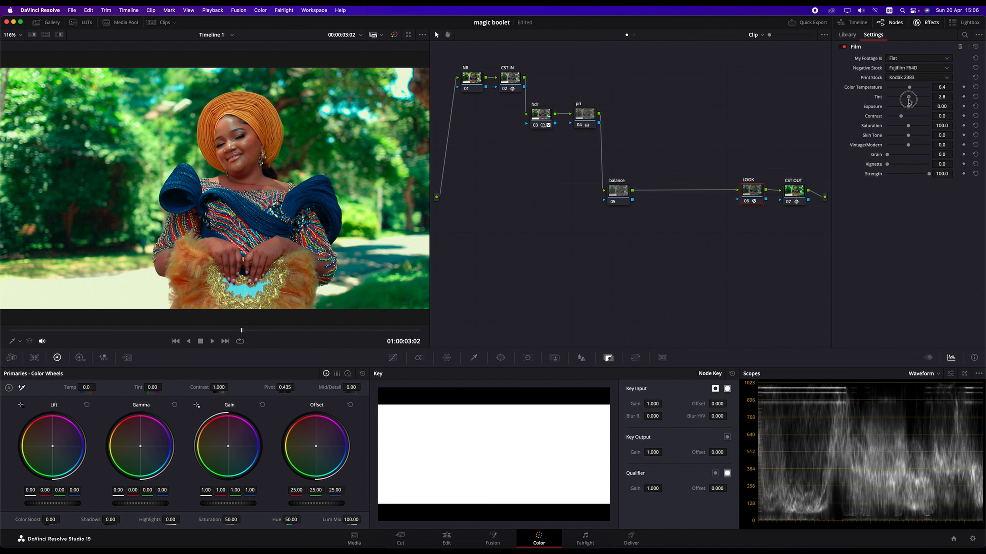
{"action": "left_click_drag", "start_coordinate": [909, 102], "coordinate": [910, 102]}
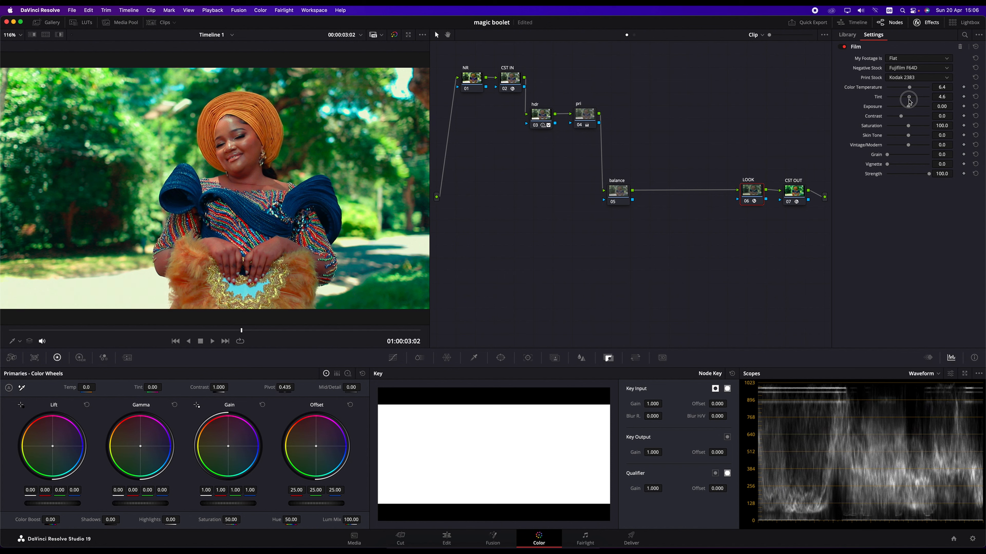
On the LOOK node's Film effect, set Contrast to 10.1, Saturation to 102.8 and Skin Tone to -15.6.
{"action": "left_click_drag", "start_coordinate": [909, 101], "coordinate": [910, 102]}
{"action": "left_click_drag", "start_coordinate": [901, 116], "coordinate": [903, 118]}
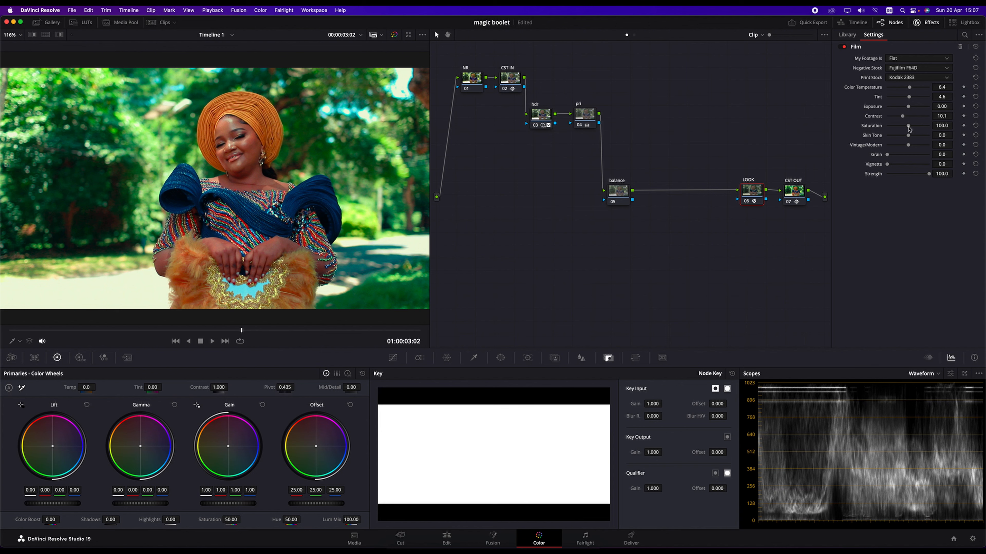
{"action": "left_click_drag", "start_coordinate": [908, 129], "coordinate": [909, 128]}
{"action": "left_click_drag", "start_coordinate": [908, 137], "coordinate": [920, 137]}
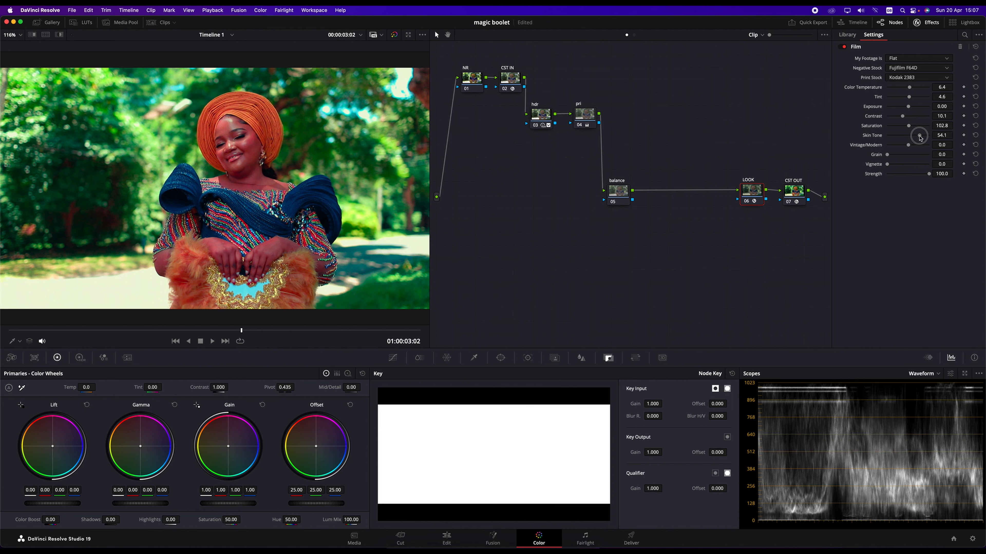
{"action": "mouse_move", "coordinate": [919, 138]}
{"action": "left_mouse_down"}
{"action": "mouse_move", "coordinate": [897, 141]}
{"action": "mouse_move", "coordinate": [905, 141]}
{"action": "left_mouse_up"}
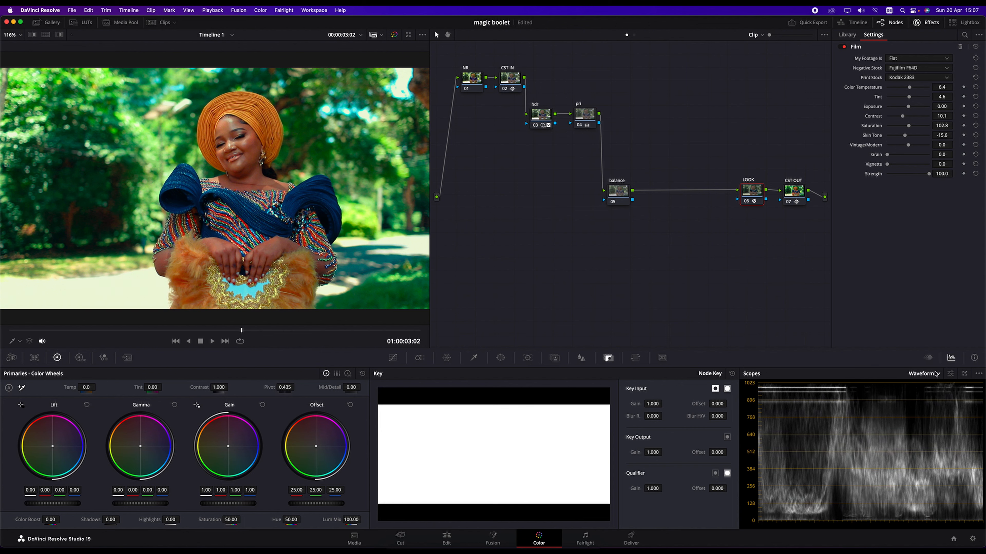
Switch the scope to Vectorscope and set the Film effect's Vintage/Modern to -26.6.
{"action": "left_click", "coordinate": [937, 374]}
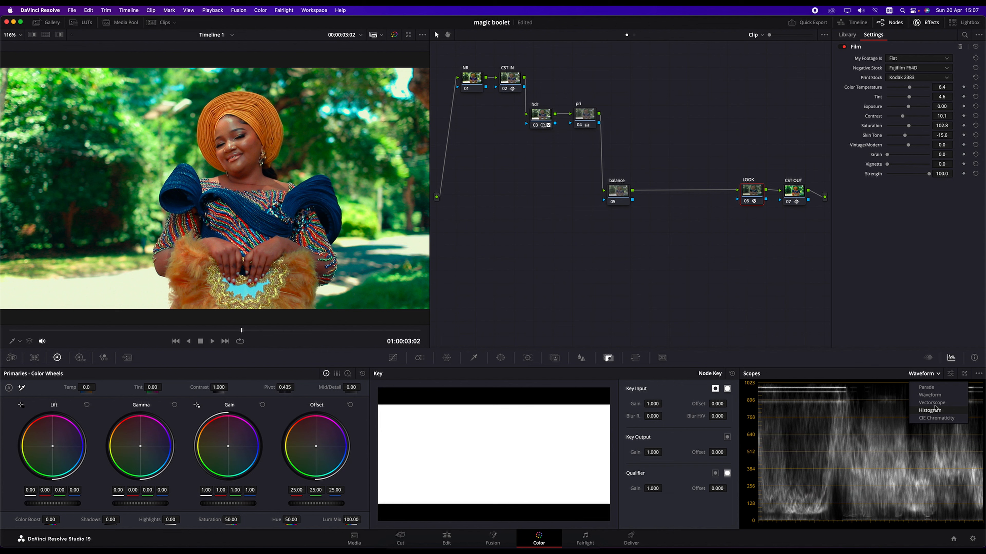
{"action": "left_click", "coordinate": [931, 403]}
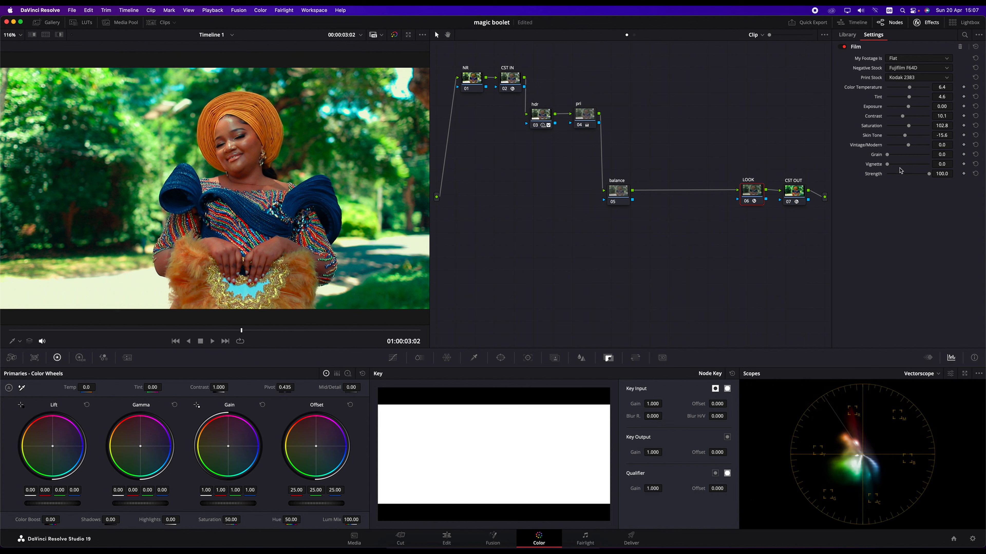
{"action": "left_click_drag", "start_coordinate": [909, 148], "coordinate": [901, 149]}
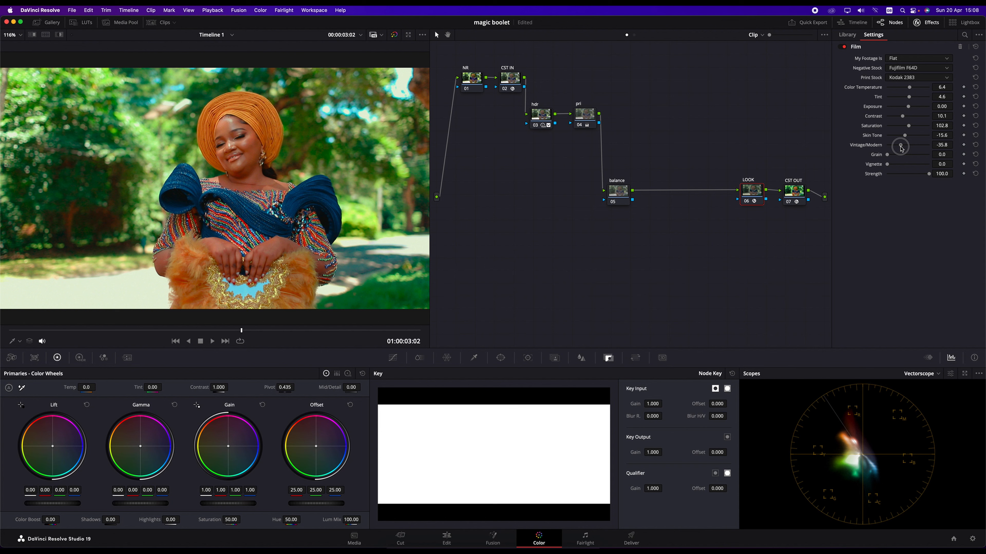
{"action": "left_click_drag", "start_coordinate": [901, 148], "coordinate": [903, 151]}
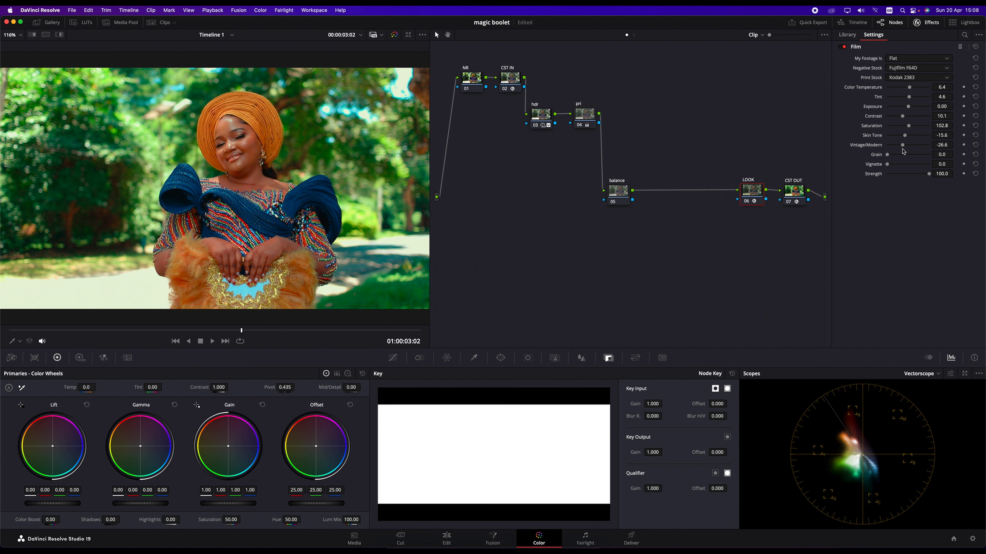
Toggle the Film effect off and on to compare the image with and without it.
{"action": "left_click", "coordinate": [843, 47]}
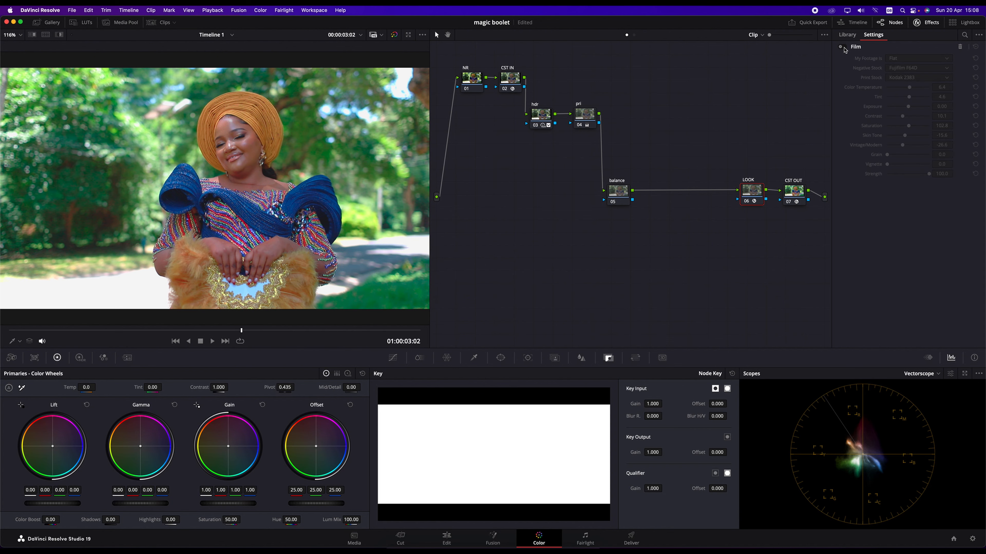
{"action": "left_click", "coordinate": [843, 47]}
{"action": "left_click", "coordinate": [843, 47]}
{"action": "left_click", "coordinate": [842, 48]}
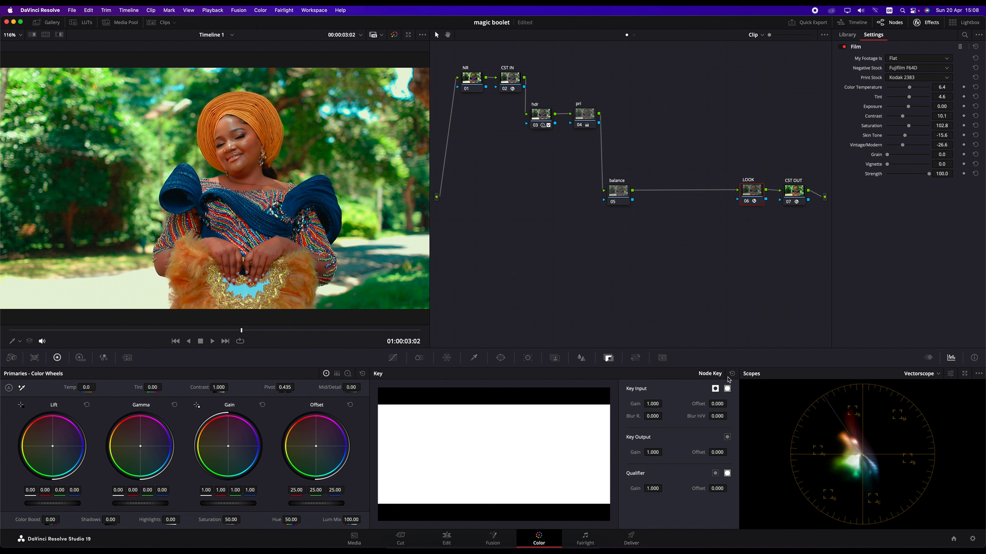
Save the project and shift the balance node's Lift wheel toward blue, with red -0.01, green 0.00 and blue 0.01.
{"action": "left_click", "coordinate": [625, 198]}
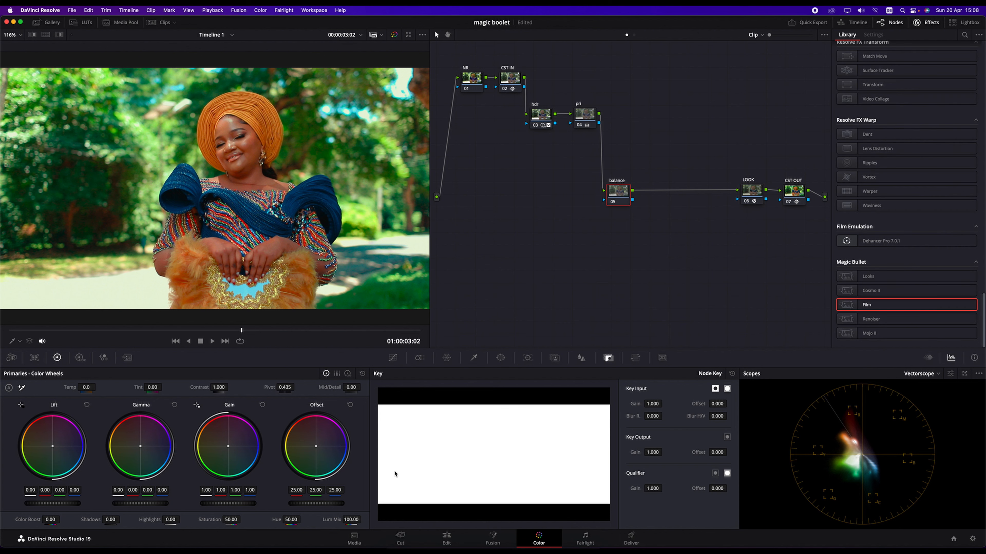
{"action": "key", "text": "super+s"}
{"action": "left_click_drag", "start_coordinate": [54, 449], "coordinate": [56, 453]}
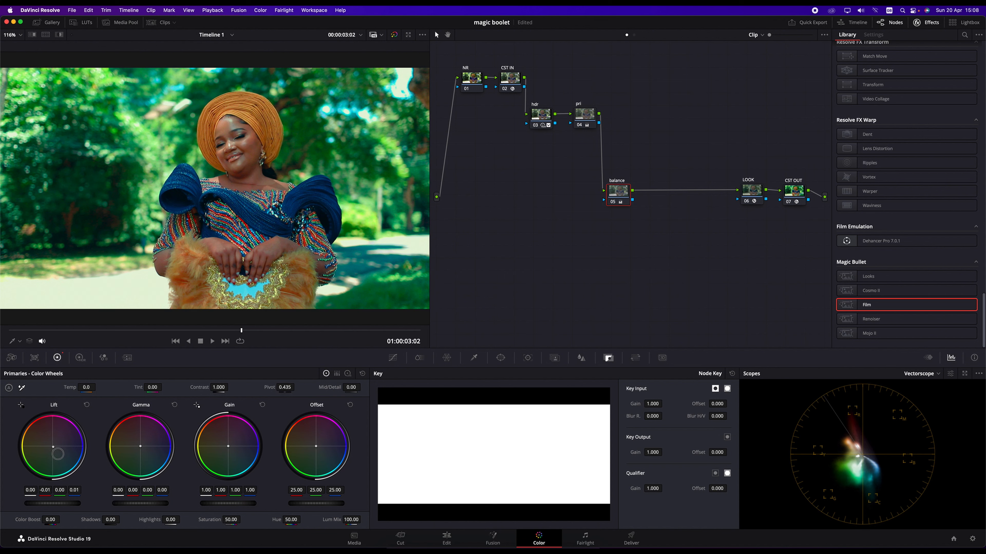
{"action": "left_click_drag", "start_coordinate": [58, 453], "coordinate": [57, 453]}
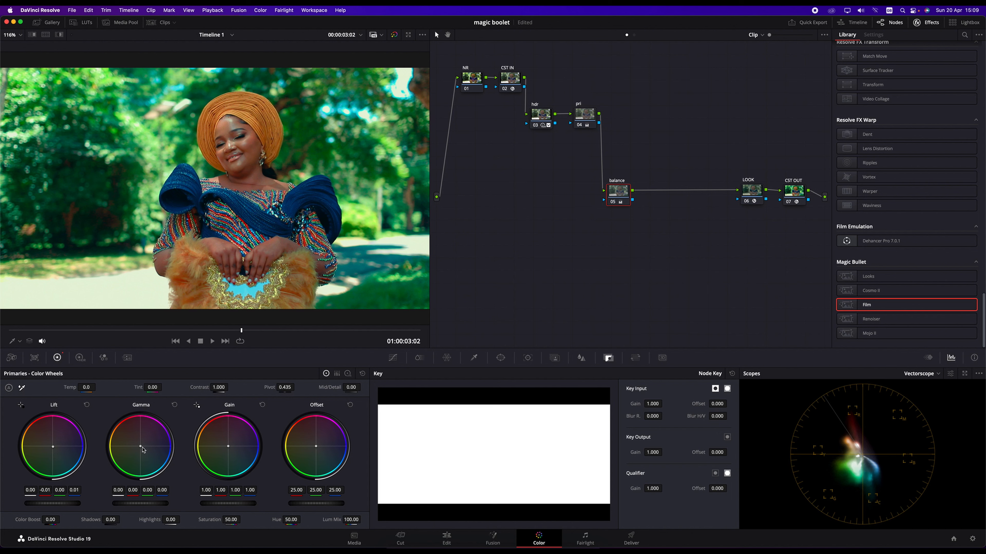
Nudge the balance node's Gamma color balance very slightly toward red, away from green and blue.
{"action": "left_click_drag", "start_coordinate": [142, 450], "coordinate": [140, 446]}
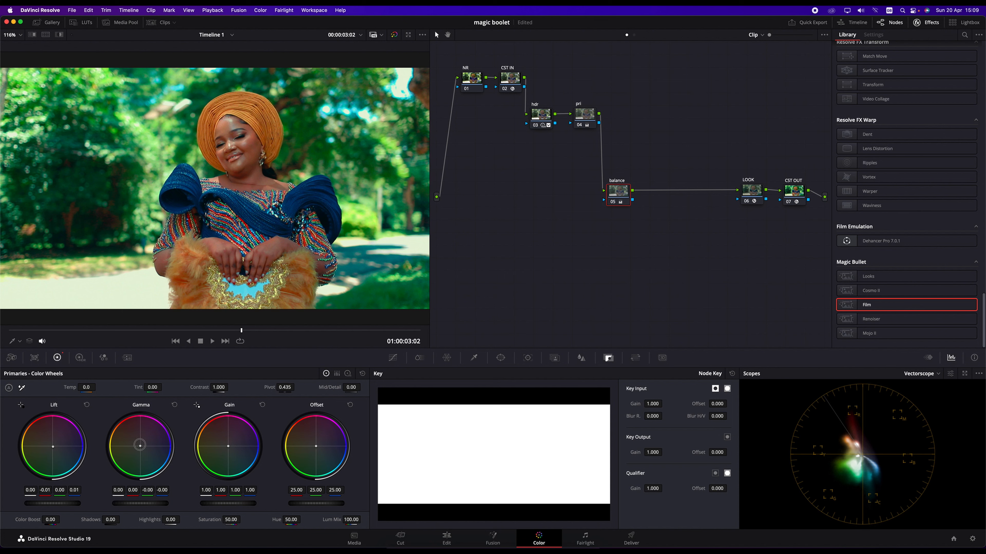
{"action": "left_click_drag", "start_coordinate": [140, 444], "coordinate": [139, 441]}
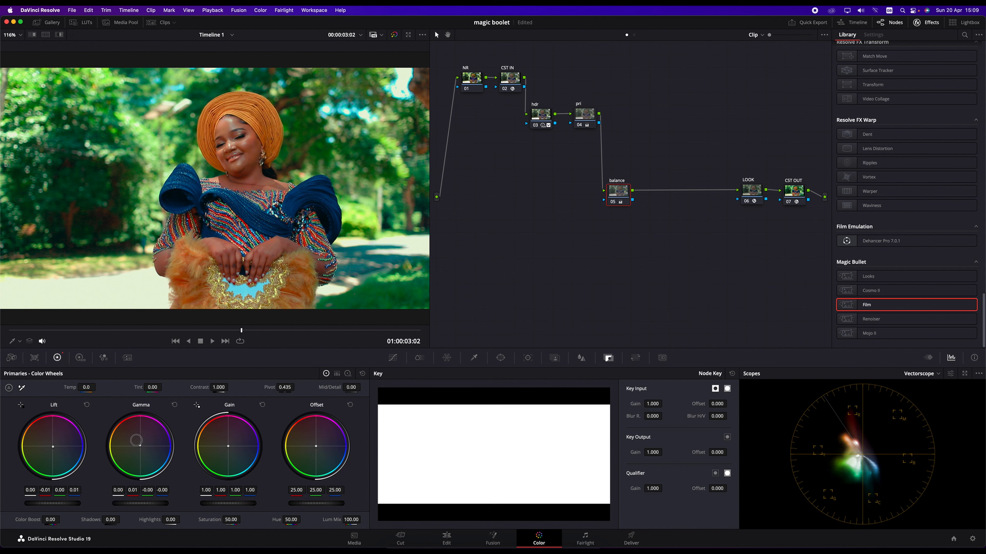
{"action": "left_click_drag", "start_coordinate": [135, 440], "coordinate": [136, 441]}
{"action": "left_click_drag", "start_coordinate": [135, 442], "coordinate": [136, 441]}
On the balance node, set Gain to red 1.03, green 0.99, blue 0.98 and Offset to 23.57, 24.99, 24.12.
{"action": "left_click_drag", "start_coordinate": [228, 447], "coordinate": [224, 441]}
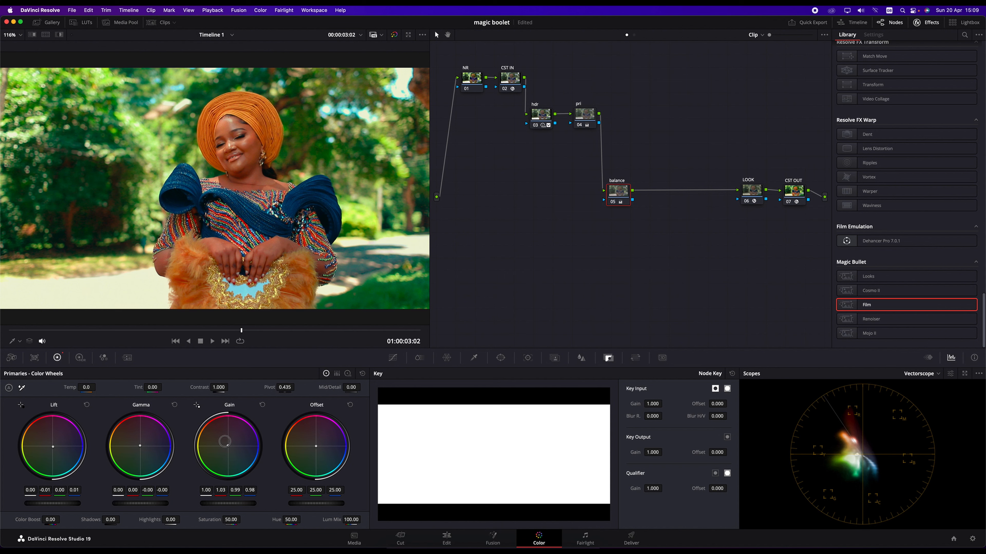
{"action": "left_click_drag", "start_coordinate": [225, 442], "coordinate": [225, 442]}
{"action": "left_click_drag", "start_coordinate": [317, 449], "coordinate": [314, 451]}
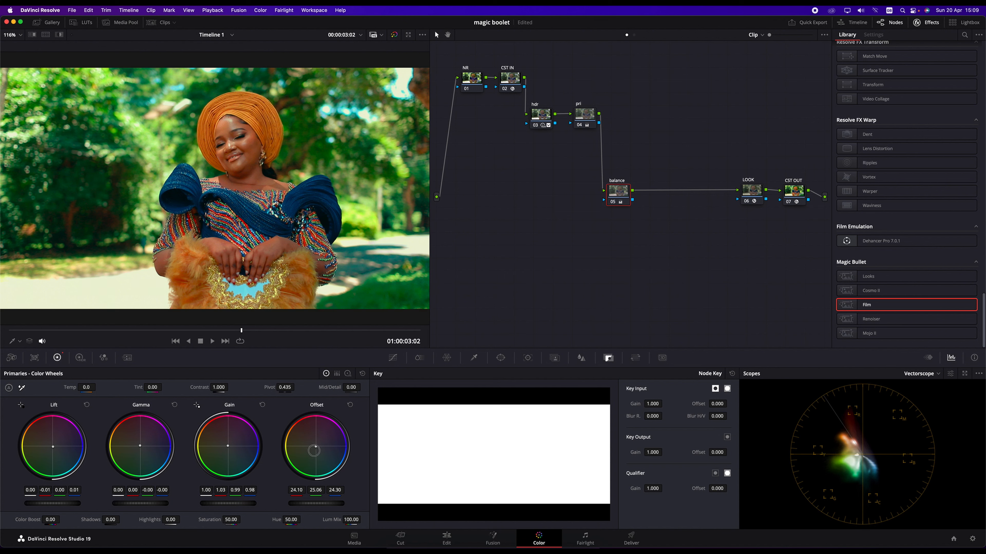
{"action": "left_click_drag", "start_coordinate": [314, 452], "coordinate": [314, 452]}
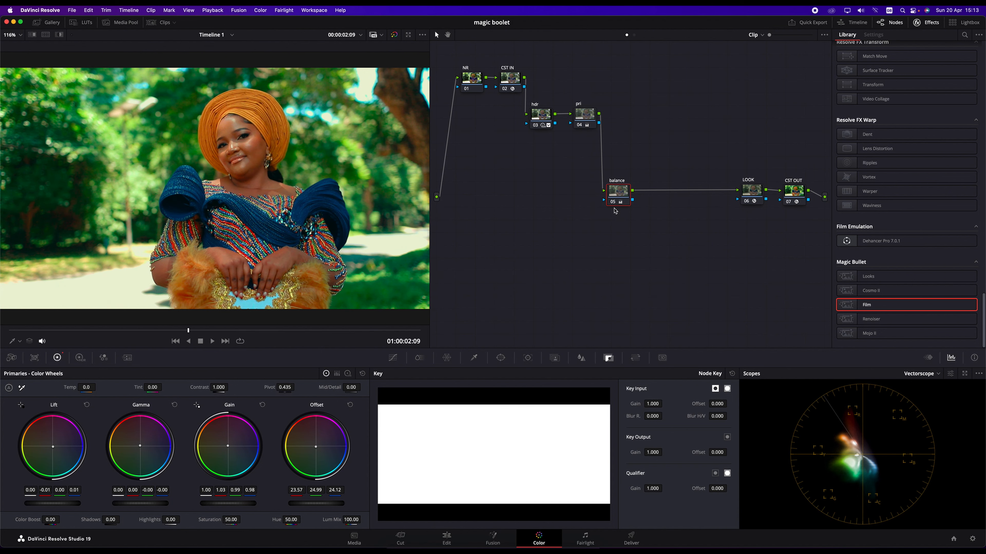
Disable and re-enable the balance node to compare its effect on the image.
{"action": "left_click", "coordinate": [613, 195]}
{"action": "left_click", "coordinate": [612, 203]}
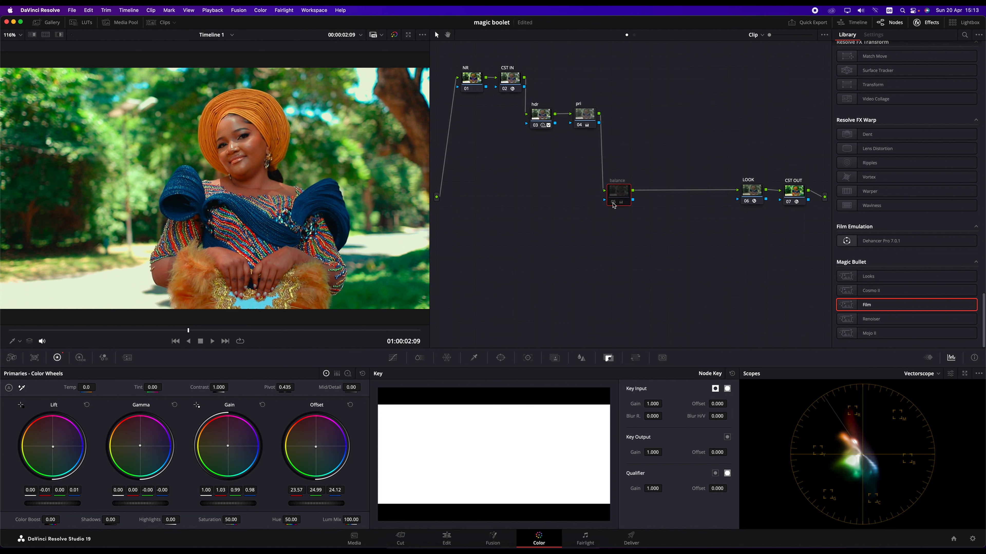
{"action": "left_click", "coordinate": [613, 203]}
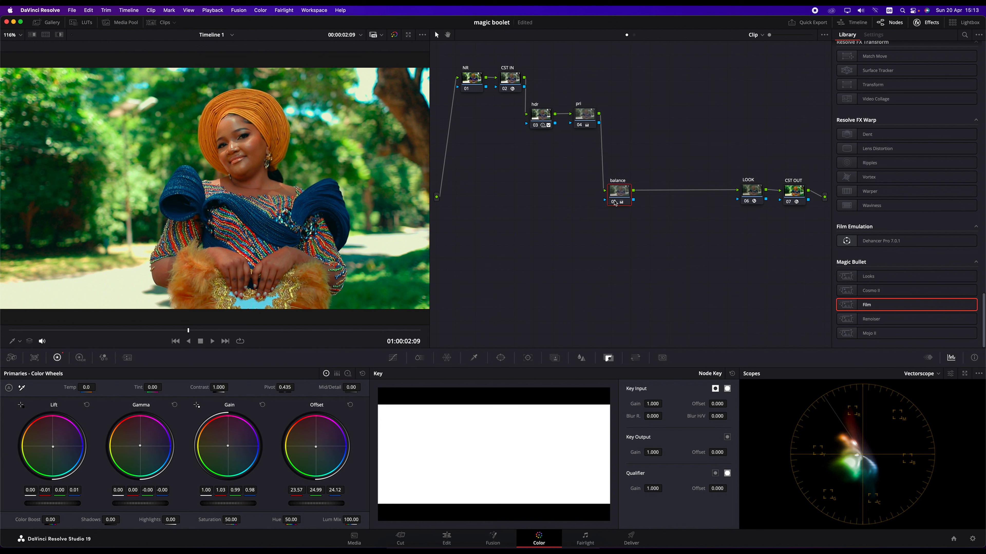
Lower the Saturation of the LOOK node's Film effect to 97.2.
{"action": "left_click", "coordinate": [758, 190]}
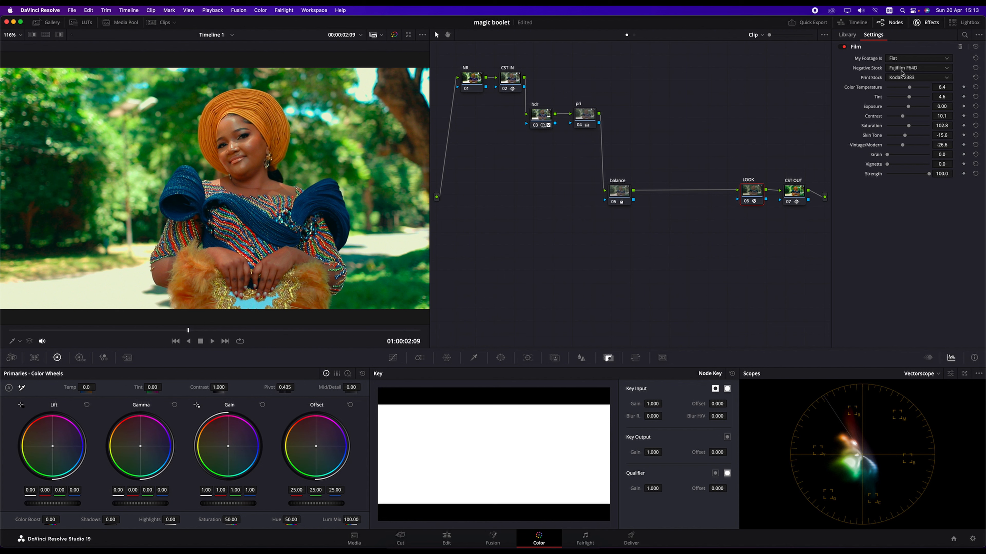
{"action": "left_click", "coordinate": [908, 126]}
{"action": "left_click_drag", "start_coordinate": [908, 128], "coordinate": [909, 129]}
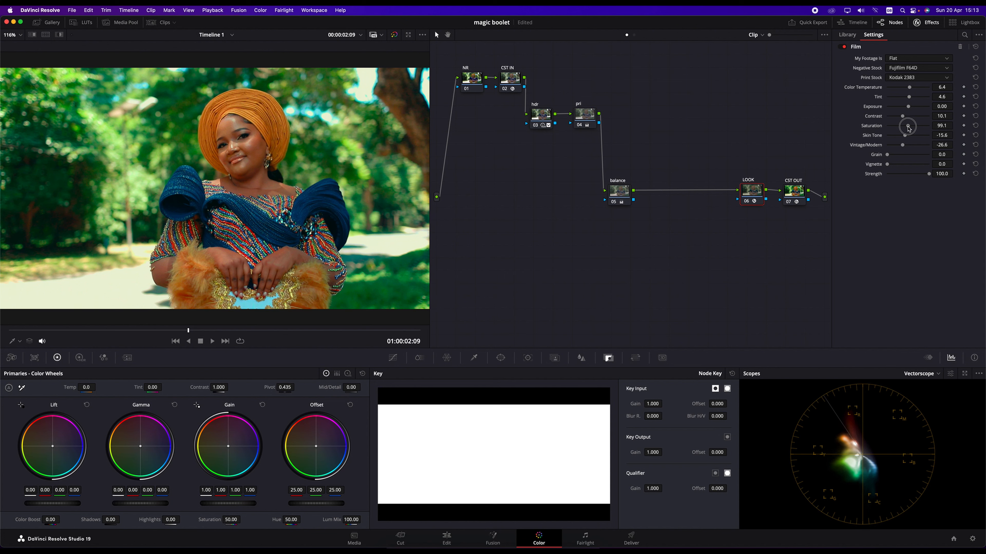
{"action": "left_click_drag", "start_coordinate": [908, 129], "coordinate": [908, 129]}
Play the clip from near its start to review the grade in motion.
{"action": "left_click", "coordinate": [58, 330]}
{"action": "key", "text": "space"}
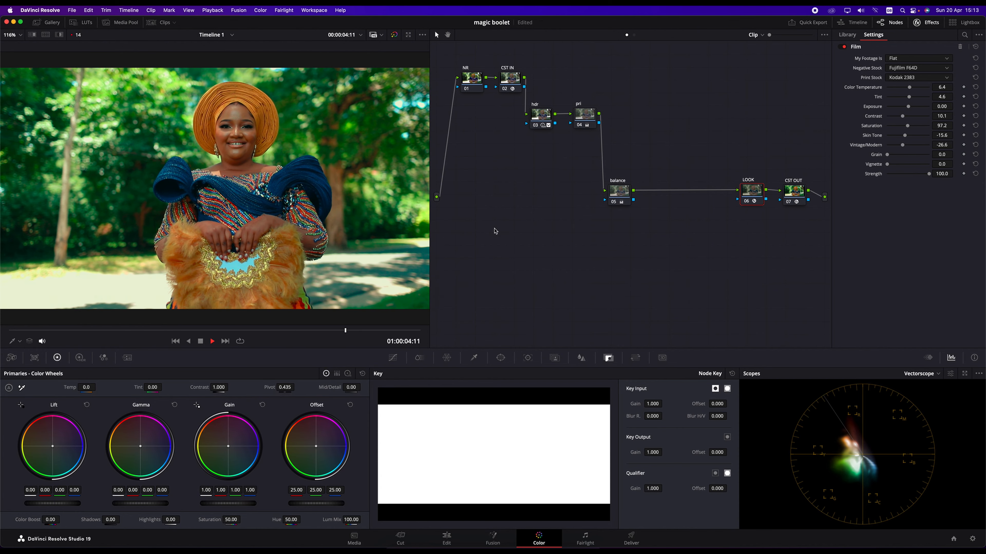
{"action": "key", "text": "space"}
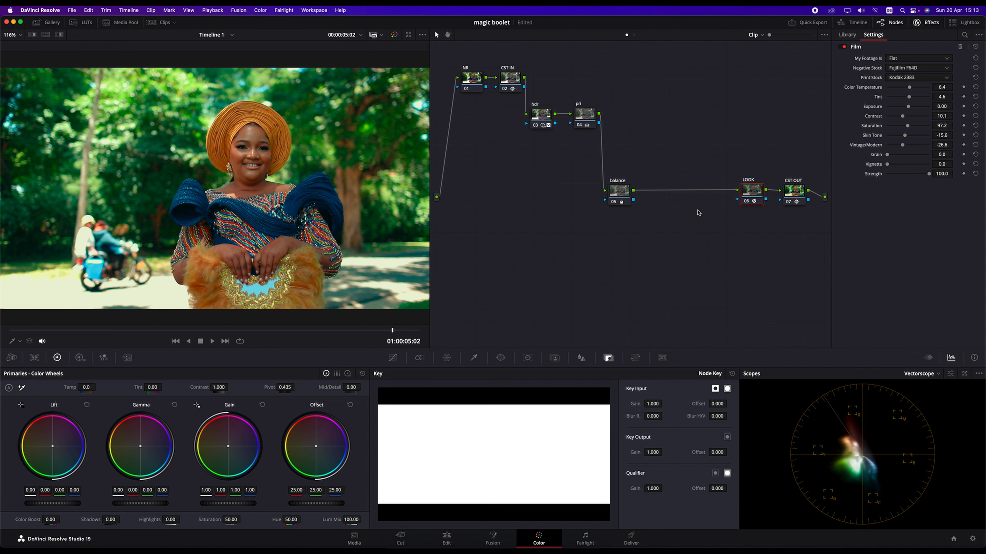
Add a serial node after the balance node and label it HSL.
{"action": "left_click", "coordinate": [622, 189]}
{"action": "key", "text": "alt+s"}
{"action": "right_click", "coordinate": [652, 191]}
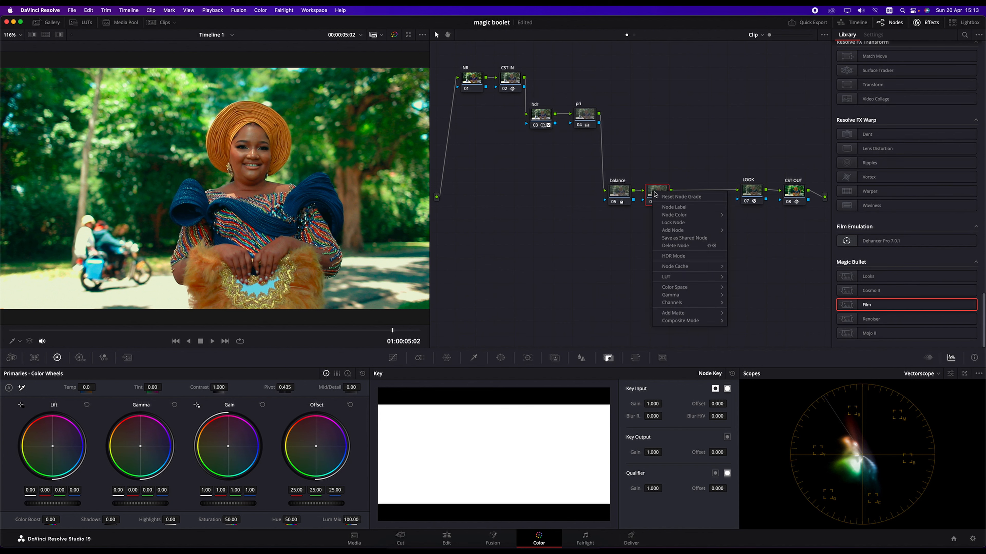
{"action": "left_click", "coordinate": [684, 209]}
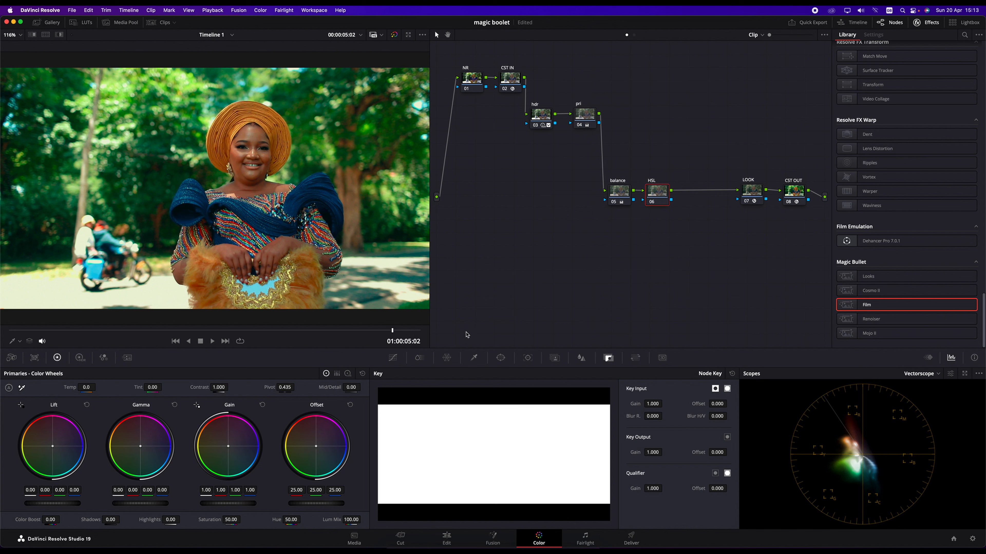
On the HSL node, set the ColorSlice Skin density to 0.04, saturation to 1.06 and hue to -0.110.
{"action": "left_click", "coordinate": [419, 357]}
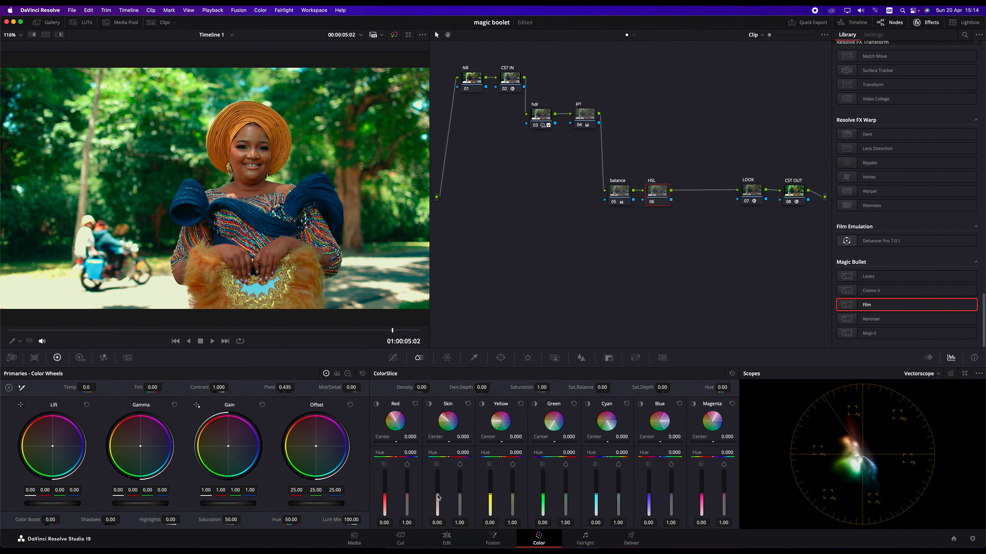
{"action": "mouse_move", "coordinate": [438, 497]}
{"action": "left_mouse_down"}
{"action": "mouse_move", "coordinate": [437, 483]}
{"action": "mouse_move", "coordinate": [435, 503]}
{"action": "mouse_move", "coordinate": [435, 493]}
{"action": "left_mouse_up"}
{"action": "left_click_drag", "start_coordinate": [459, 493], "coordinate": [459, 490]}
{"action": "left_click_drag", "start_coordinate": [459, 492], "coordinate": [459, 493]}
{"action": "left_click_drag", "start_coordinate": [448, 458], "coordinate": [428, 451]}
Set ColorSlice Yellow to density 0.16 and saturation 0.88, and Green to density 0.10 and saturation 0.76, checking another frame.
{"action": "mouse_move", "coordinate": [514, 495]}
{"action": "left_mouse_down"}
{"action": "mouse_move", "coordinate": [512, 503]}
{"action": "mouse_move", "coordinate": [508, 485]}
{"action": "mouse_move", "coordinate": [505, 504]}
{"action": "left_mouse_up"}
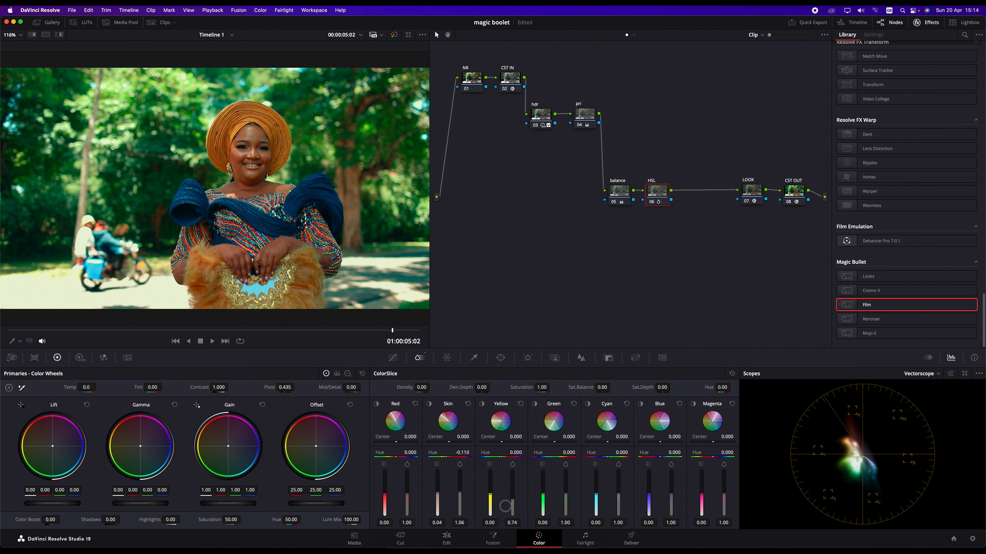
{"action": "left_click_drag", "start_coordinate": [505, 505], "coordinate": [489, 488]}
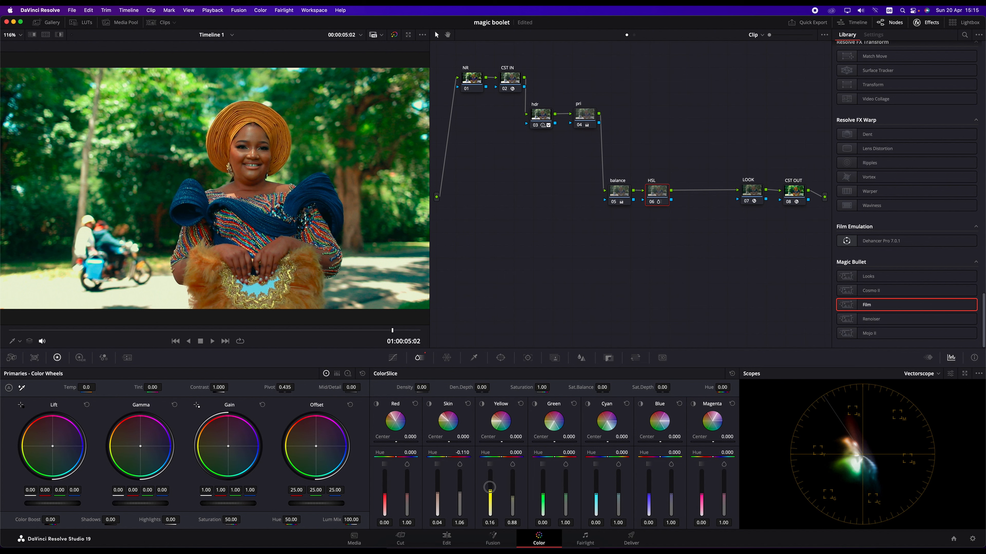
{"action": "left_click_drag", "start_coordinate": [567, 498], "coordinate": [542, 491]}
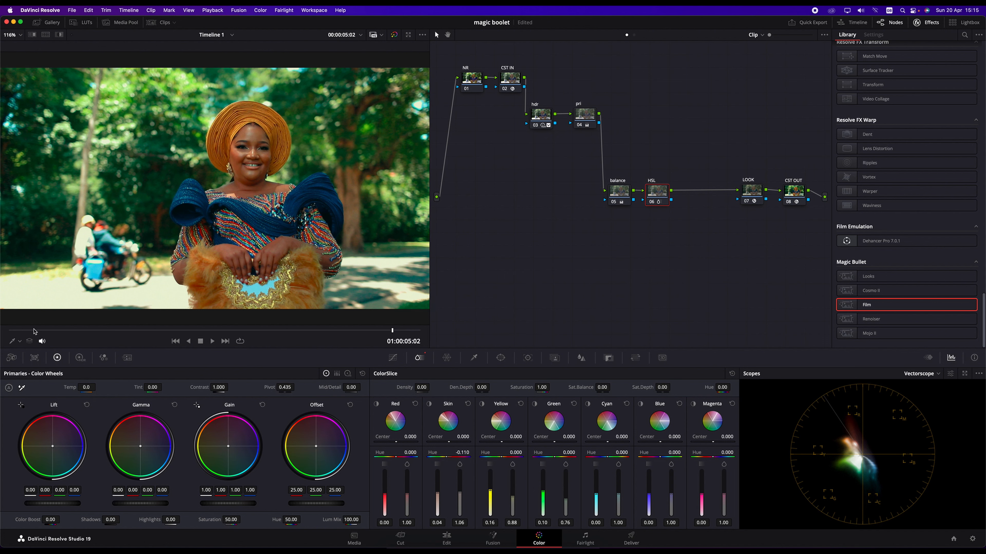
{"action": "left_click_drag", "start_coordinate": [36, 331], "coordinate": [292, 333]}
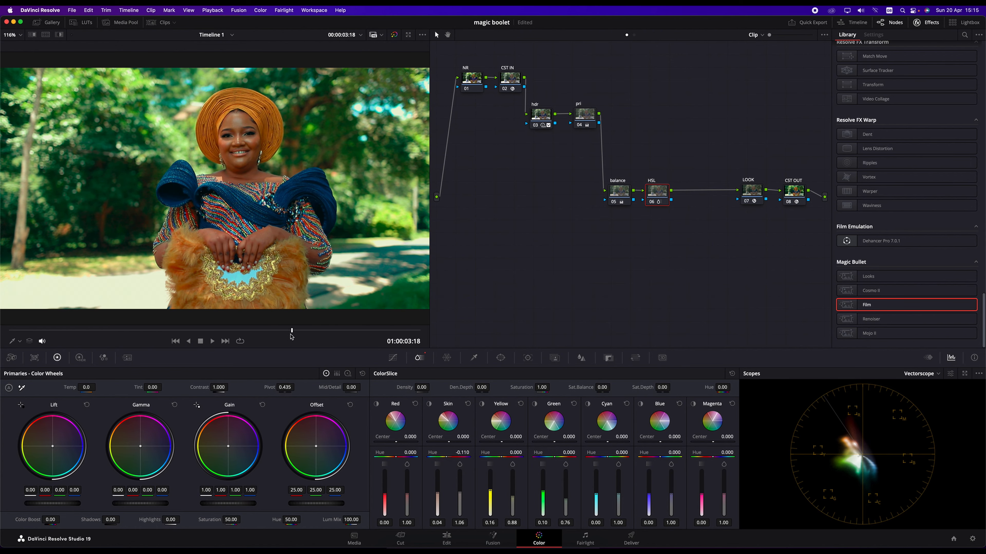